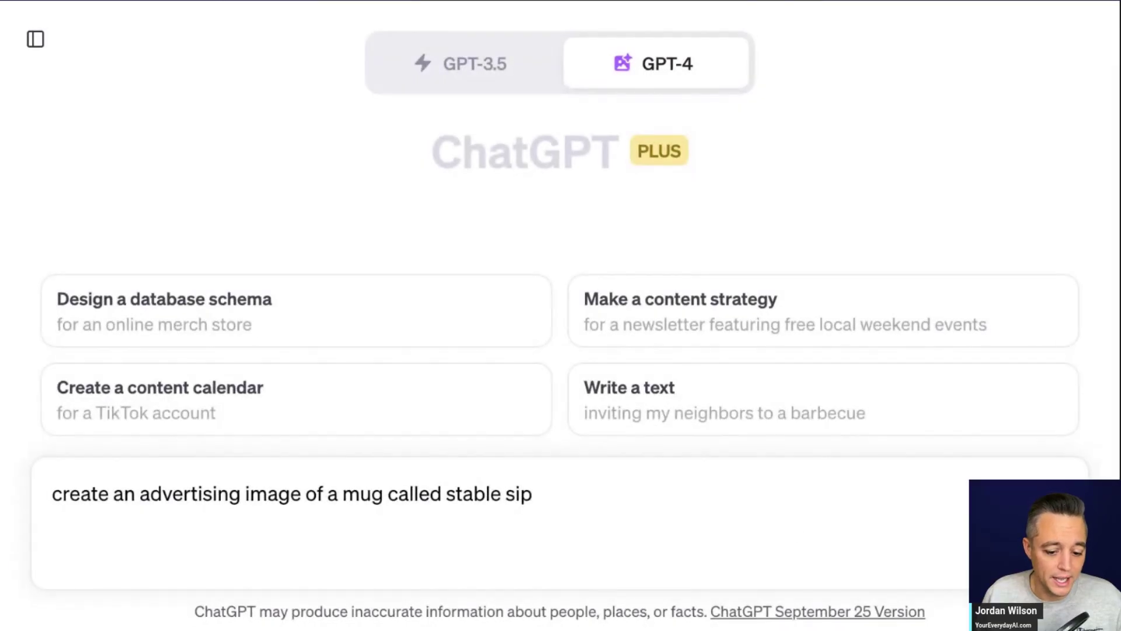
Send the Stable Sip mug advertising image request and review the two generated images
{"action": "key", "text": "Return"}
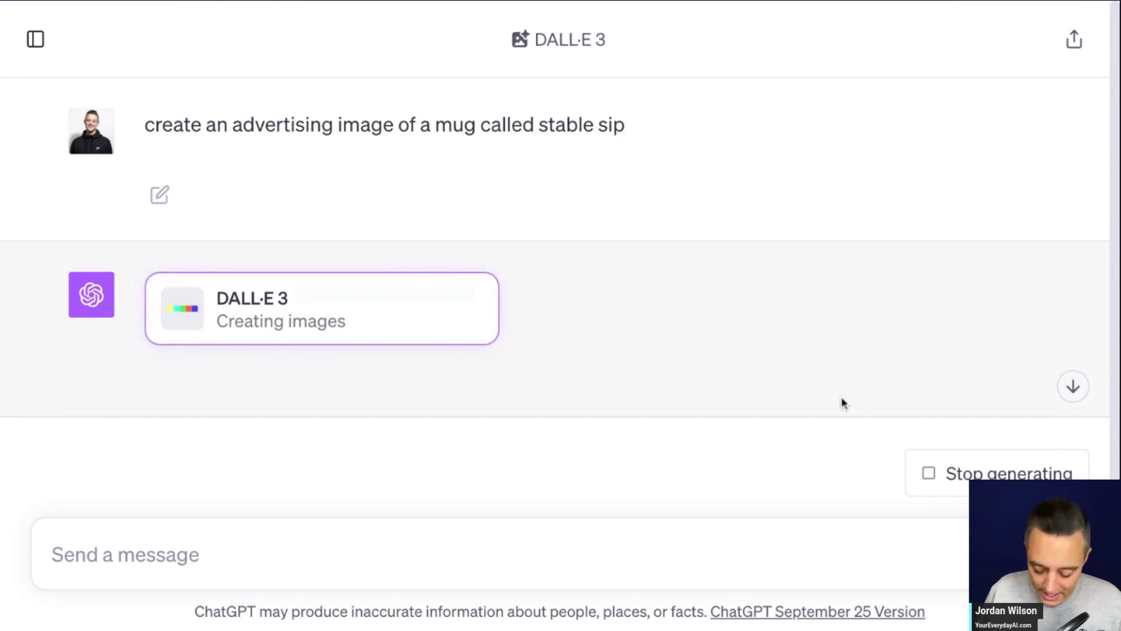
{"action": "key", "text": "ctrl+minus"}
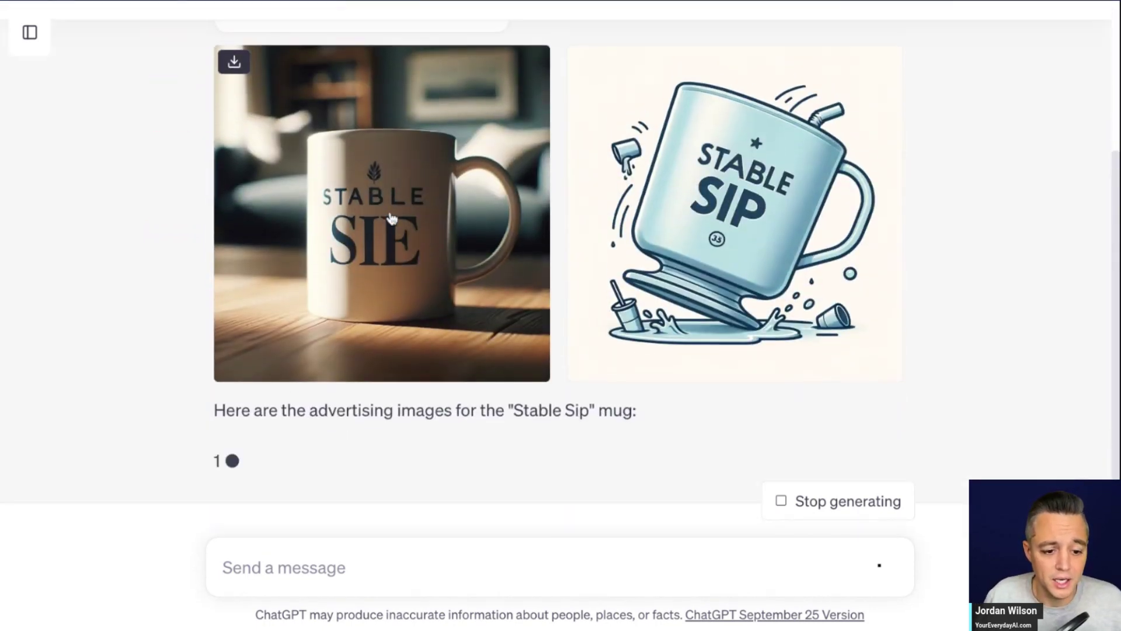
{"action": "scroll", "coordinate": [391, 218], "scroll_direction": "up", "scroll_amount": 1}
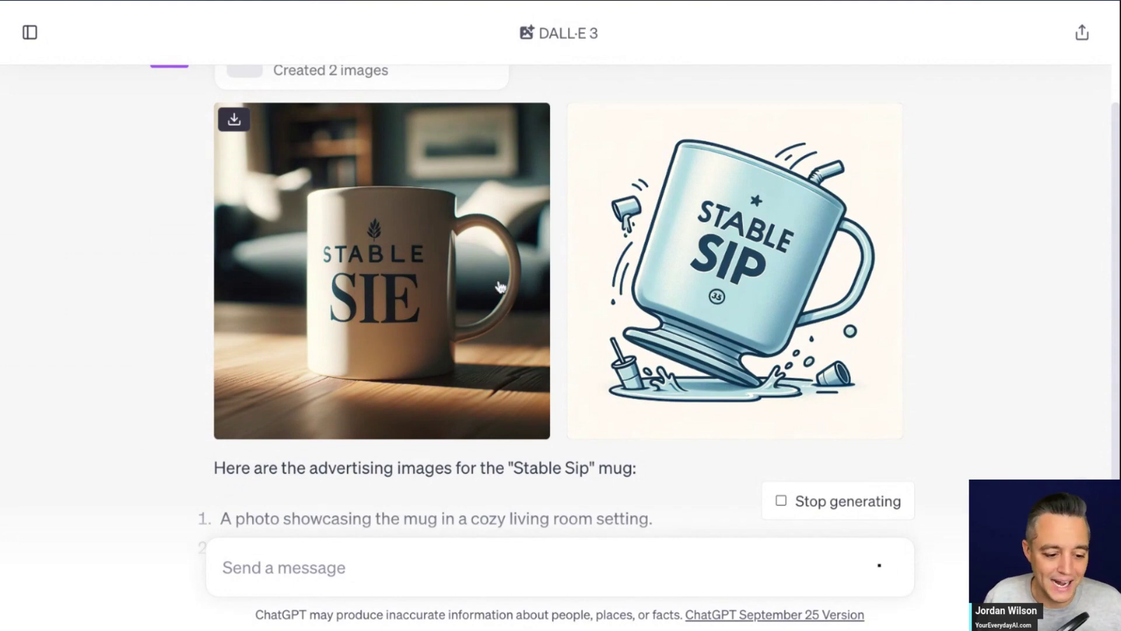
{"action": "scroll", "coordinate": [499, 287], "scroll_direction": "up", "scroll_amount": 3}
{"action": "scroll", "coordinate": [500, 287], "scroll_direction": "down", "scroll_amount": 5}
{"action": "scroll", "coordinate": [500, 286], "scroll_direction": "up", "scroll_amount": 2}
{"action": "scroll", "coordinate": [500, 287], "scroll_direction": "up", "scroll_amount": 1}
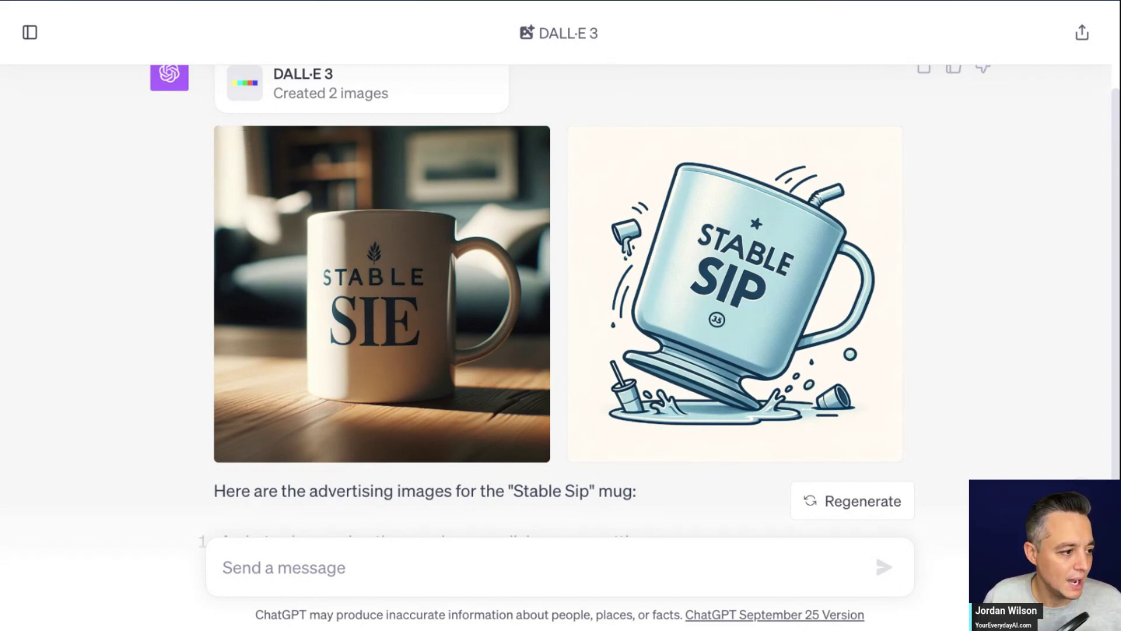
Send the full Stable Sip brand brief asking for ten DALL·E 3 image prompt ideas
{"action": "key", "text": "ctrl+v"}
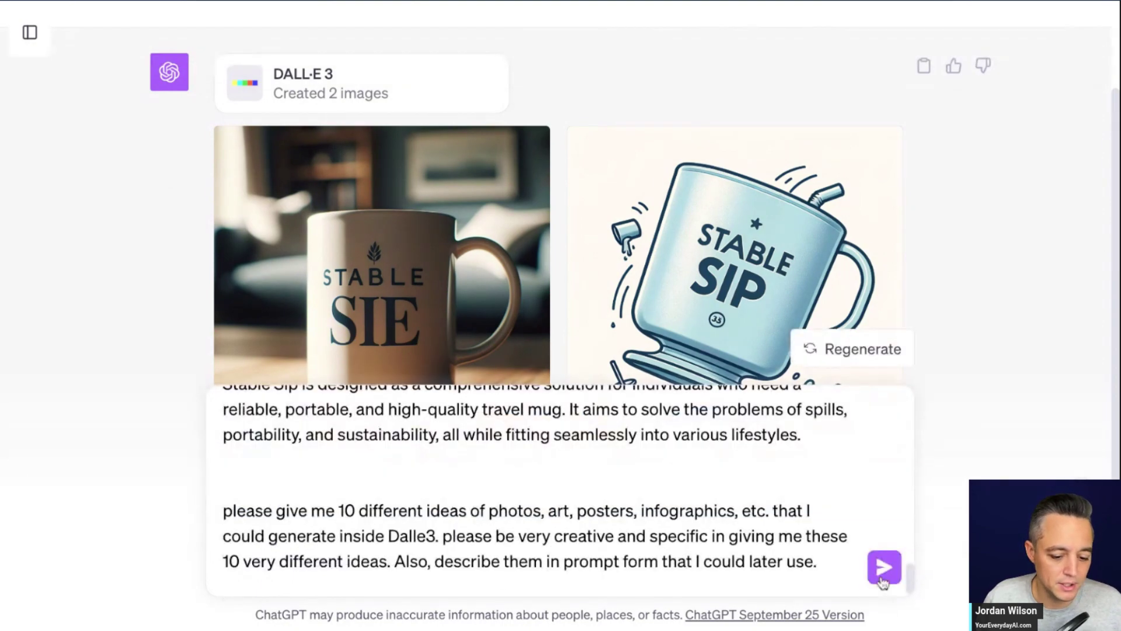
{"action": "left_click", "coordinate": [882, 566]}
{"action": "scroll", "coordinate": [508, 330], "scroll_direction": "up", "scroll_amount": 20}
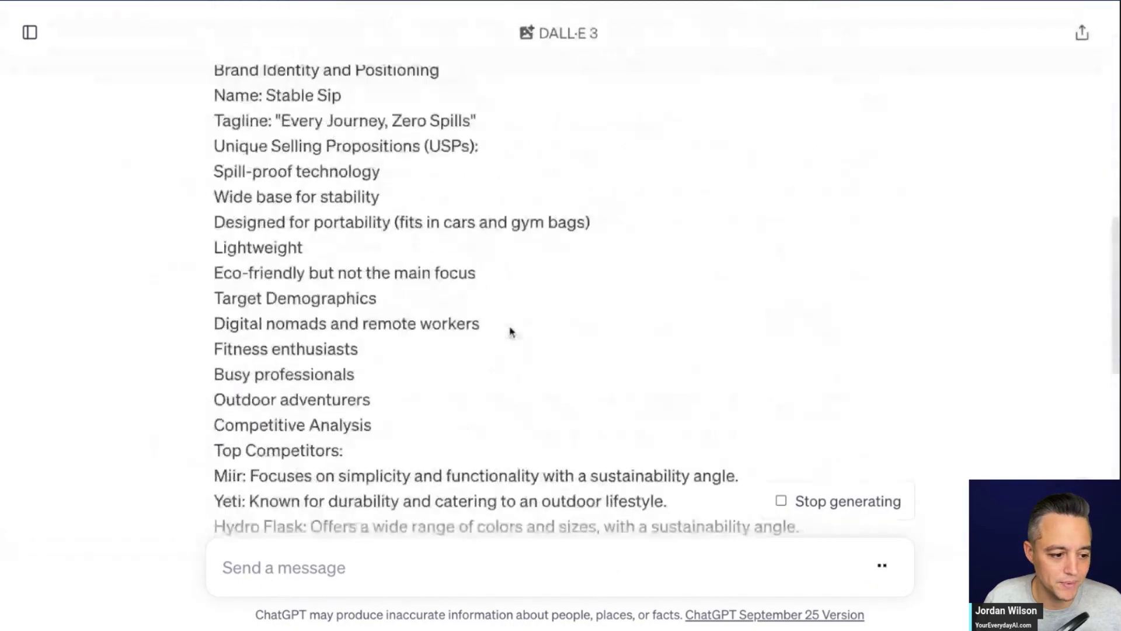
{"action": "scroll", "coordinate": [508, 330], "scroll_direction": "down", "scroll_amount": 2}
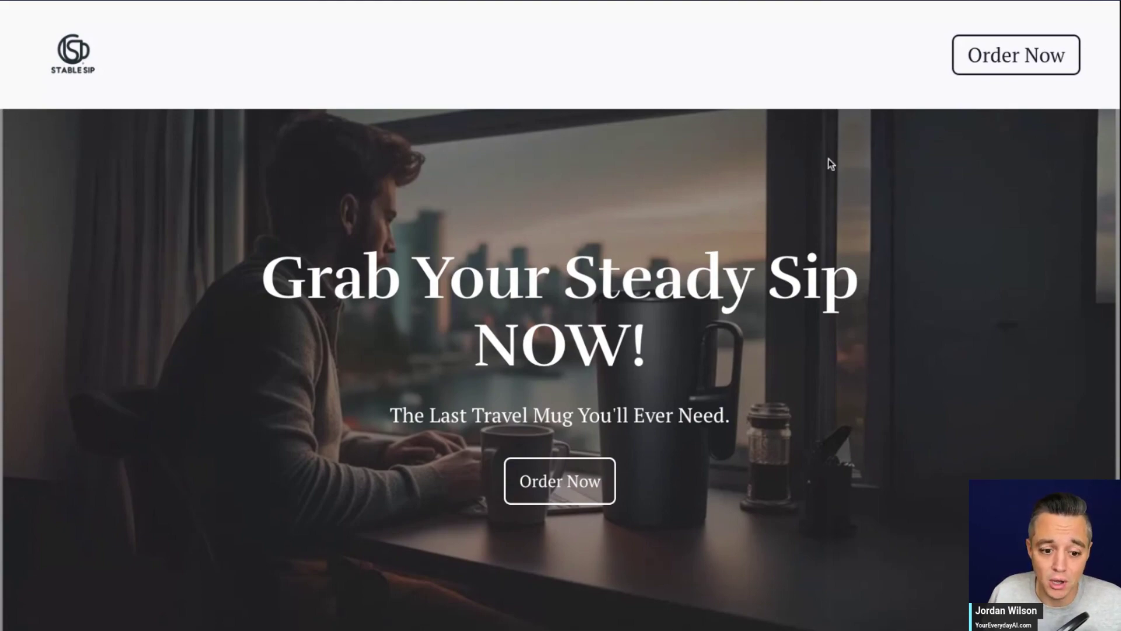
Look over the Steady Sip page from the 'Grab Your Steady Sip NOW!' hero to the About cards
{"action": "scroll", "coordinate": [656, 257], "scroll_direction": "down", "scroll_amount": 8}
{"action": "scroll", "coordinate": [649, 258], "scroll_direction": "down", "scroll_amount": 5}
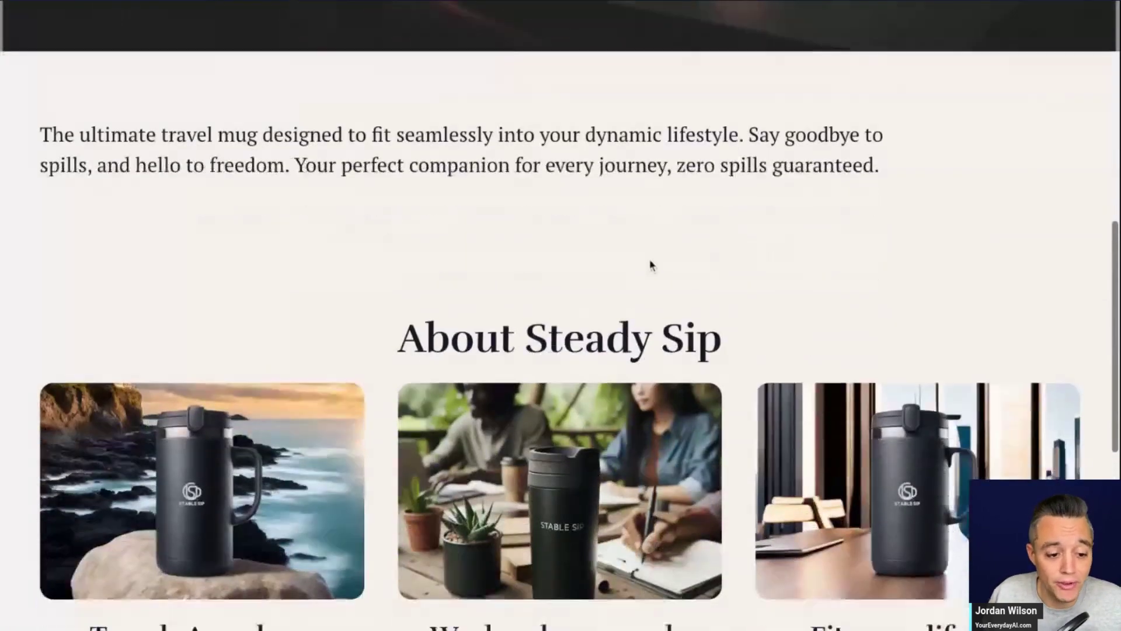
{"action": "key", "text": "Home"}
{"action": "scroll", "coordinate": [650, 254], "scroll_direction": "down", "scroll_amount": 1}
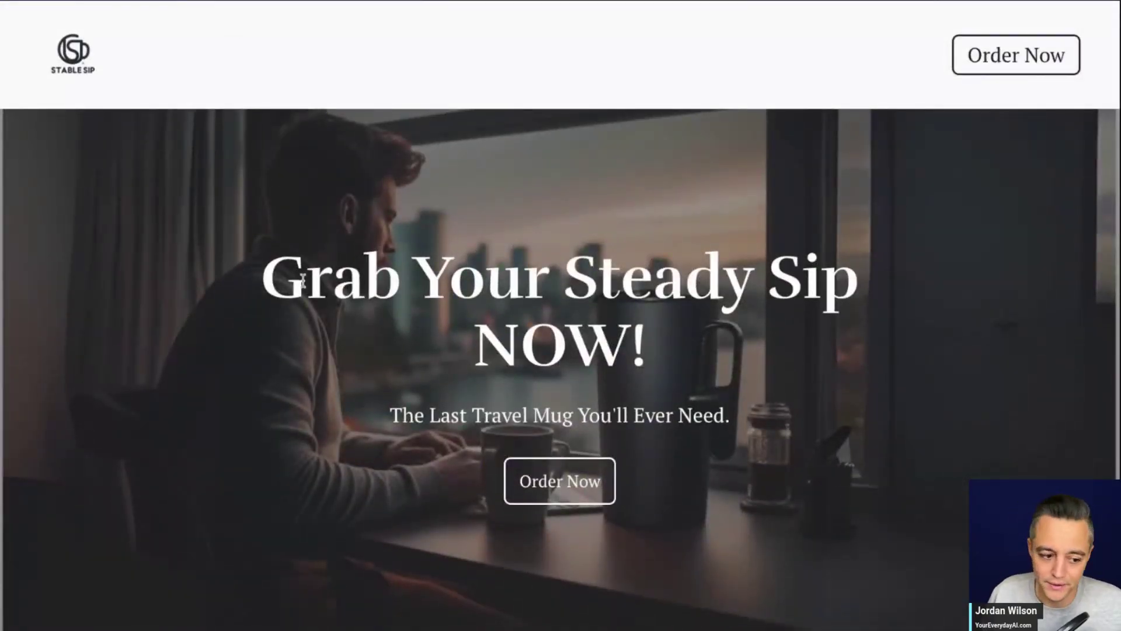
{"action": "left_click_drag", "start_coordinate": [303, 275], "coordinate": [740, 400]}
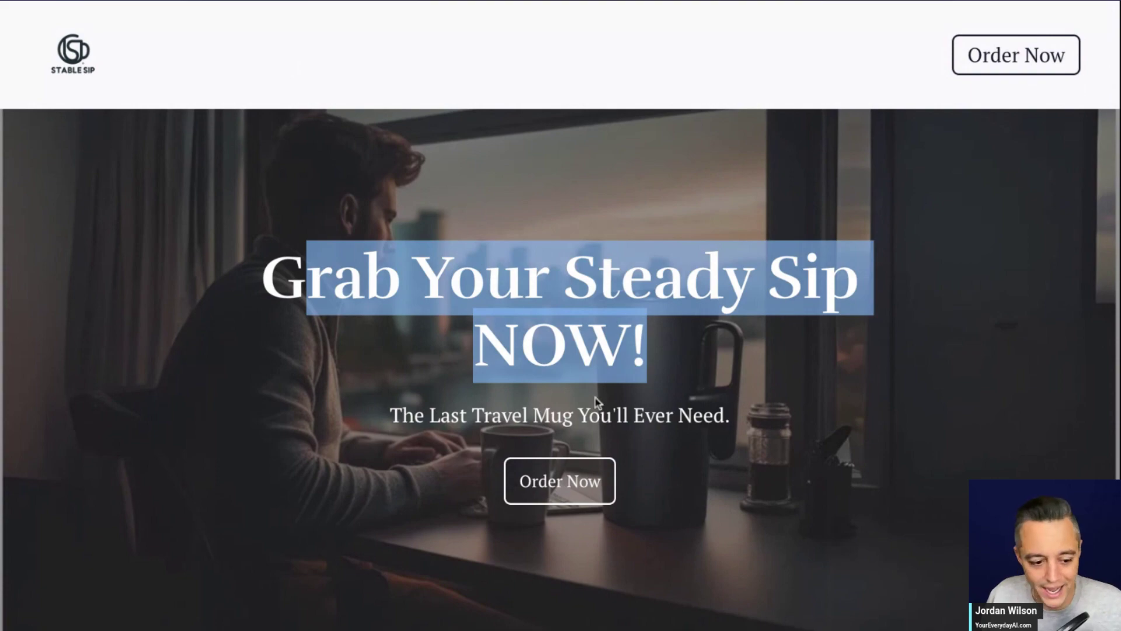
{"action": "left_click", "coordinate": [244, 364]}
{"action": "scroll", "coordinate": [353, 219], "scroll_direction": "down", "scroll_amount": 6}
{"action": "scroll", "coordinate": [353, 219], "scroll_direction": "down", "scroll_amount": 5}
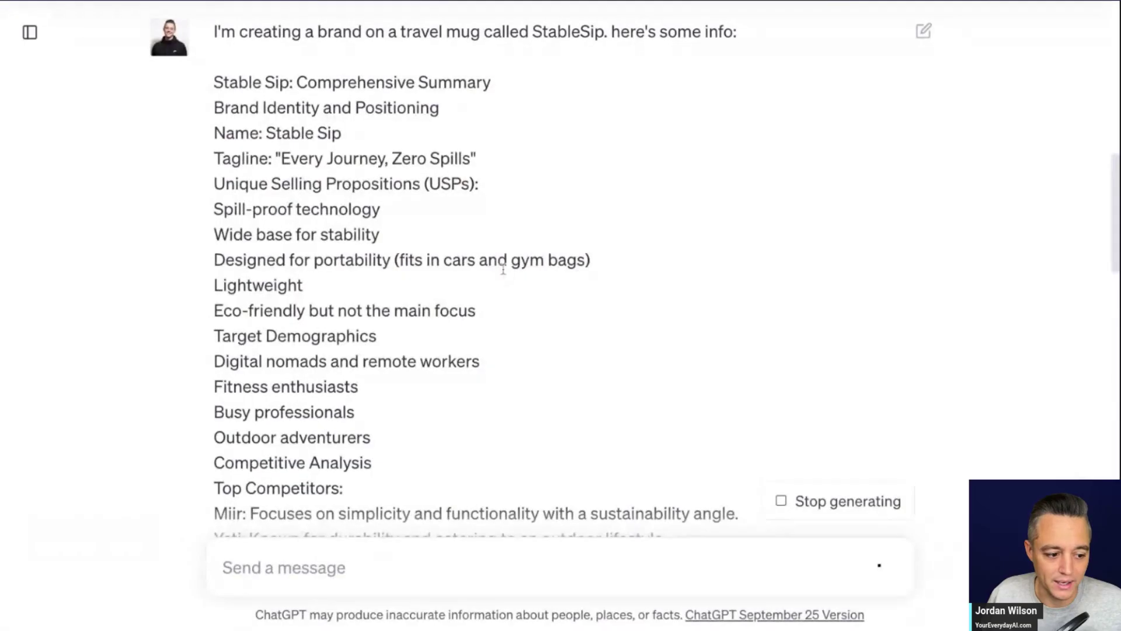
Look back over the brand brief while ChatGPT's reply begins streaming in
{"action": "scroll", "coordinate": [497, 264], "scroll_direction": "up", "scroll_amount": 2}
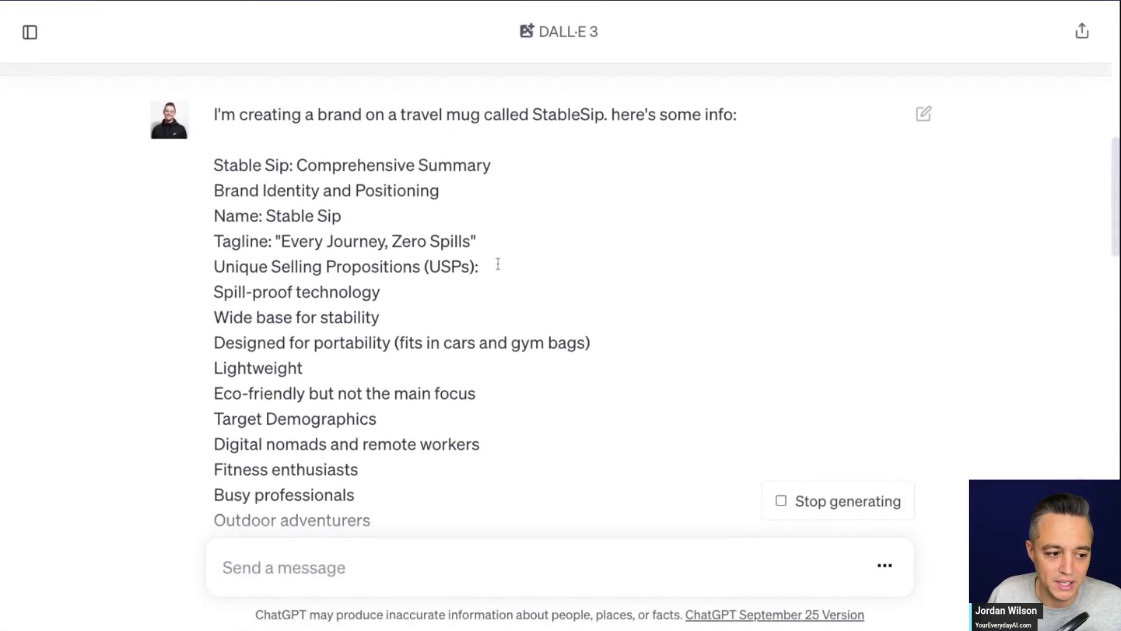
{"action": "scroll", "coordinate": [498, 264], "scroll_direction": "down", "scroll_amount": 1}
{"action": "left_click_drag", "start_coordinate": [214, 74], "coordinate": [450, 387]}
{"action": "left_click", "coordinate": [451, 388]}
{"action": "scroll", "coordinate": [403, 380], "scroll_direction": "down", "scroll_amount": 5}
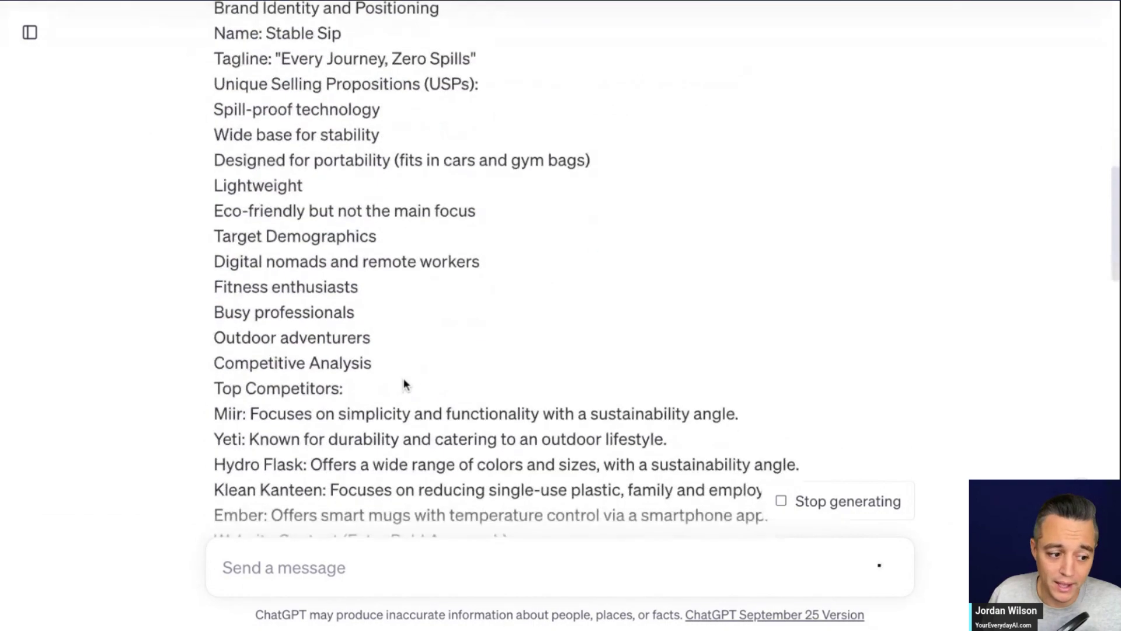
{"action": "scroll", "coordinate": [412, 383], "scroll_direction": "up", "scroll_amount": 8}
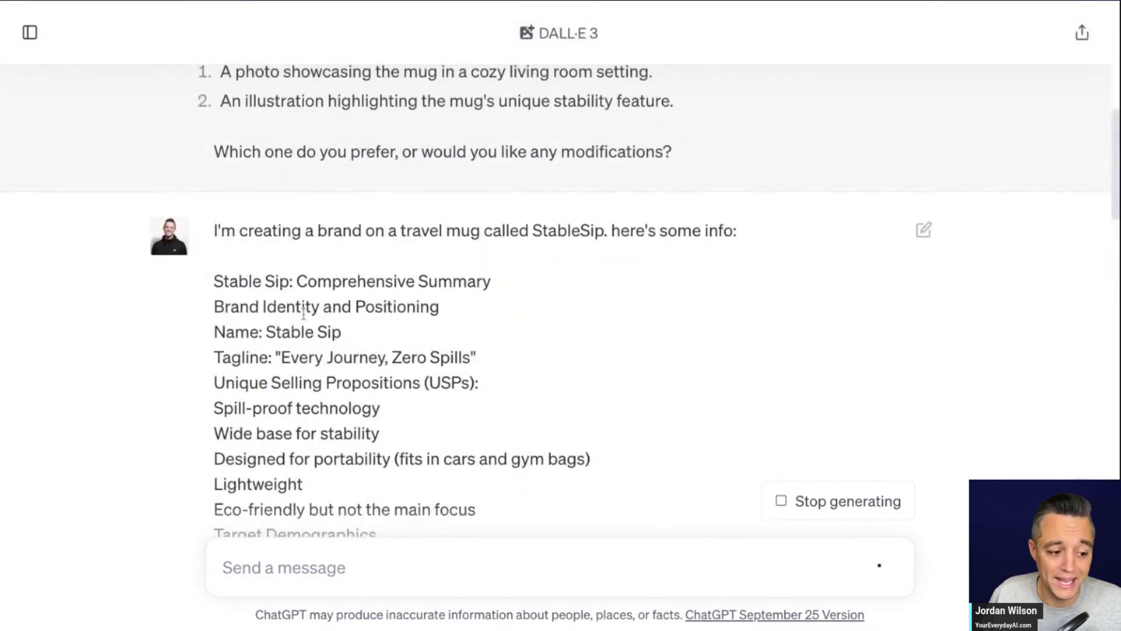
{"action": "scroll", "coordinate": [282, 284], "scroll_direction": "down", "scroll_amount": 12}
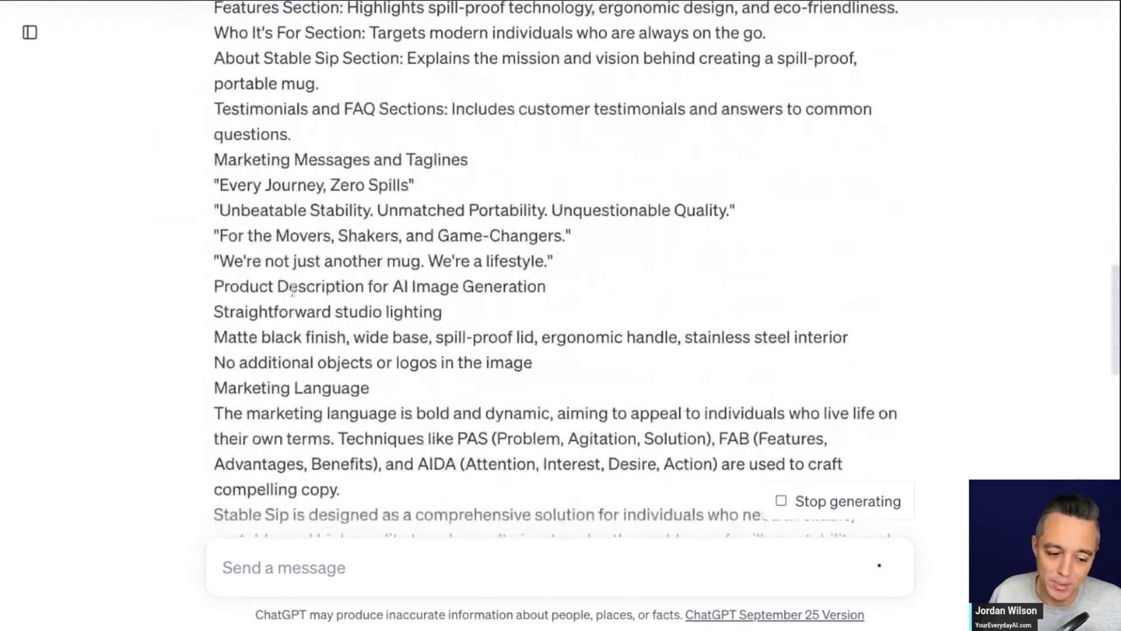
{"action": "scroll", "coordinate": [293, 286], "scroll_direction": "down", "scroll_amount": 7}
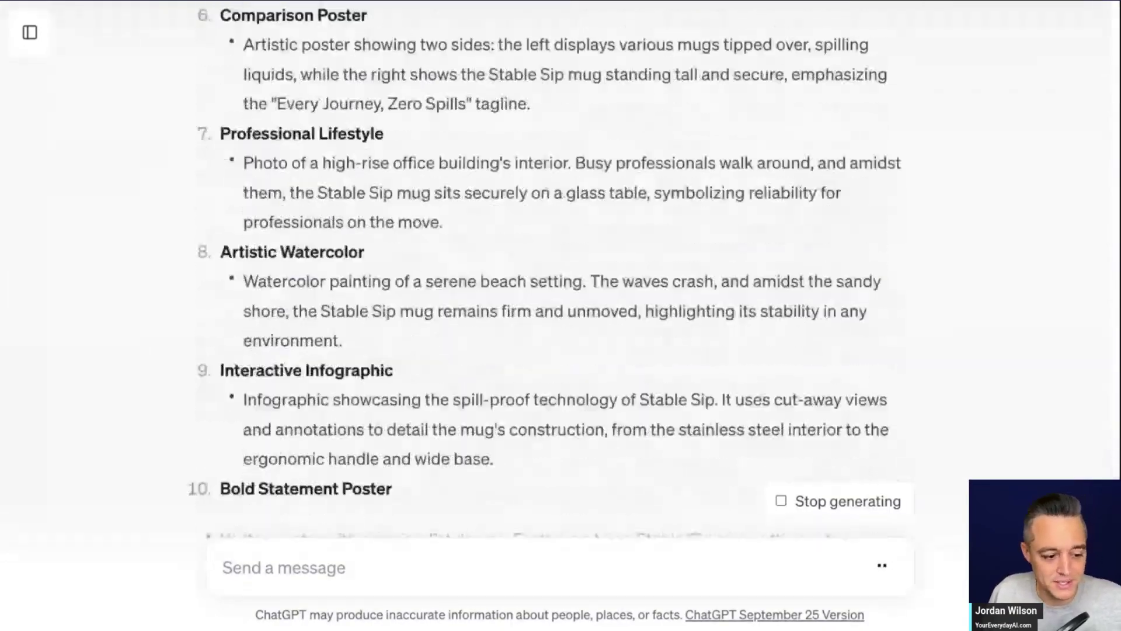
Check the ten-idea request, then follow the reply down to the final Bold Statement Poster idea
{"action": "scroll", "coordinate": [295, 261], "scroll_direction": "up", "scroll_amount": 7}
{"action": "scroll", "coordinate": [295, 261], "scroll_direction": "up", "scroll_amount": 10}
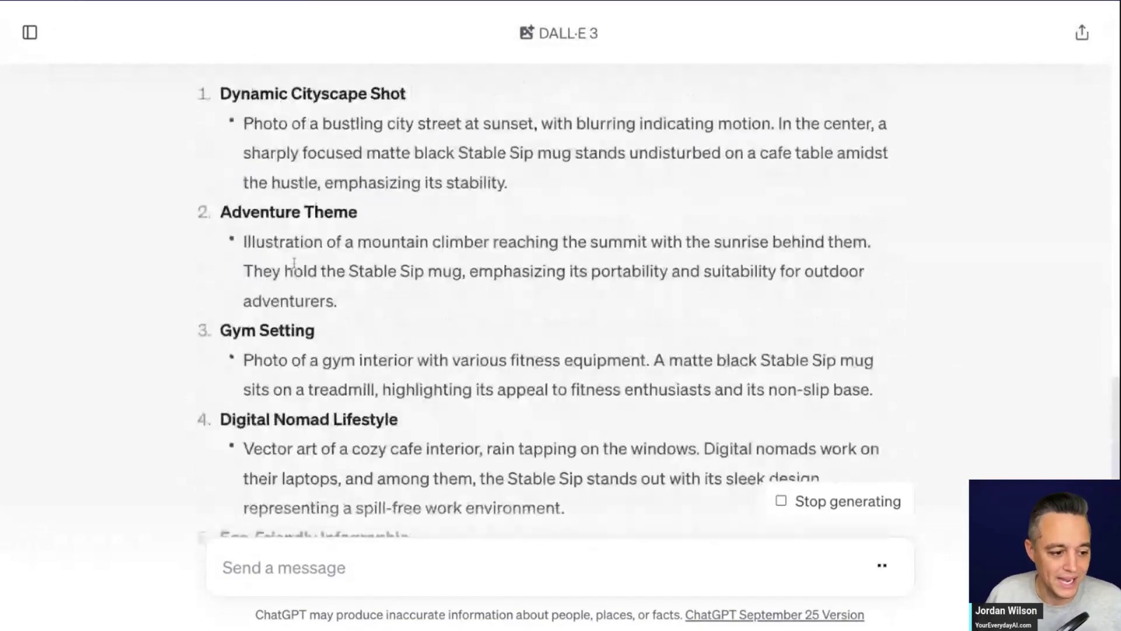
{"action": "scroll", "coordinate": [297, 367], "scroll_direction": "up", "scroll_amount": 9}
{"action": "scroll", "coordinate": [301, 375], "scroll_direction": "down", "scroll_amount": 7}
{"action": "left_click_drag", "start_coordinate": [228, 378], "coordinate": [818, 432]}
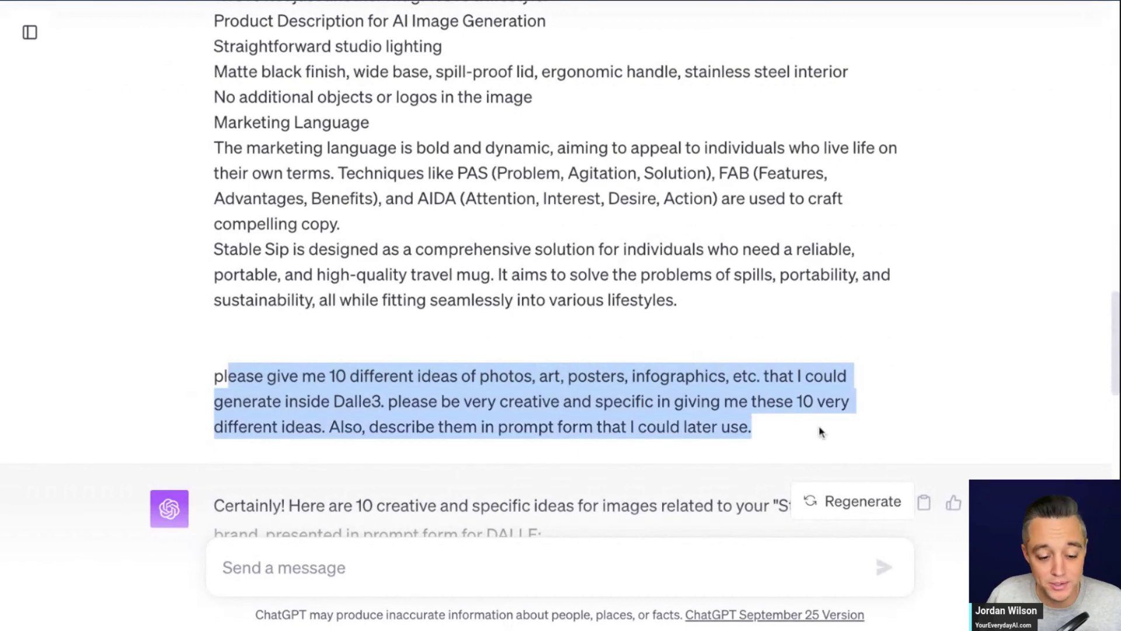
{"action": "left_click", "coordinate": [2, 192]}
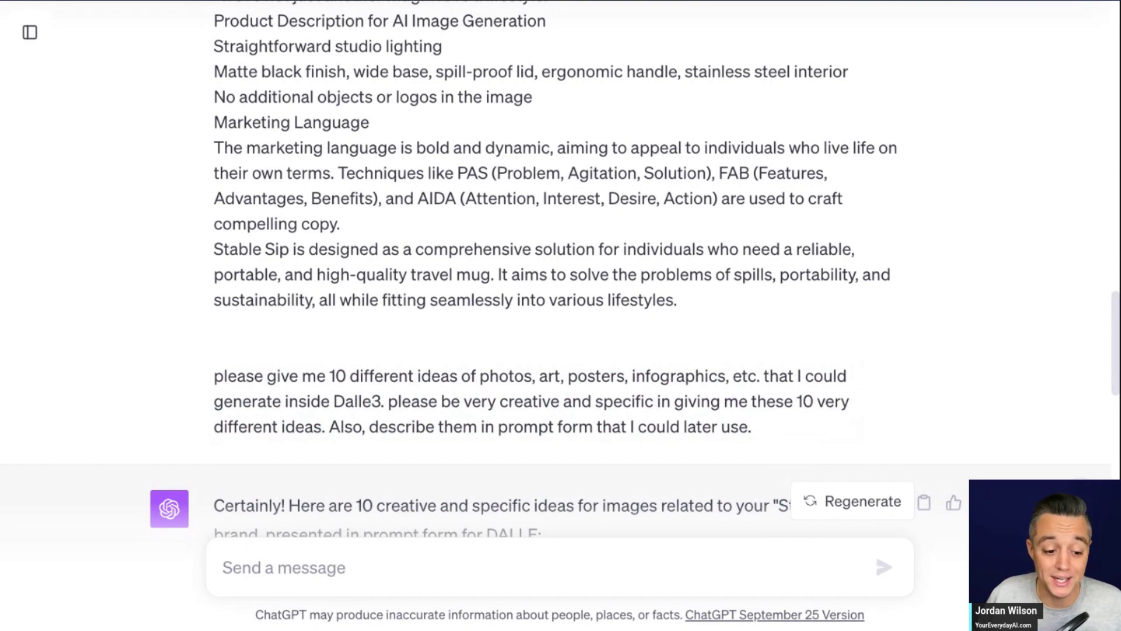
{"action": "scroll", "coordinate": [578, 403], "scroll_direction": "down", "scroll_amount": 20}
Send the 'Now, please create all of these photos…' request so DALL·E 3 starts generating
{"action": "left_click", "coordinate": [434, 569]}
{"action": "type", "text": "Now, please create all of these photos. take a deep breath, and go step by step. if you need to complete them in multiple steps, that's OK.  you do not need to ask for approval after each generation. just refer back to the list and continue generating. do not ask for any feedback or take any breaks. please complete all images autonomously."}
{"action": "key", "text": "Return"}
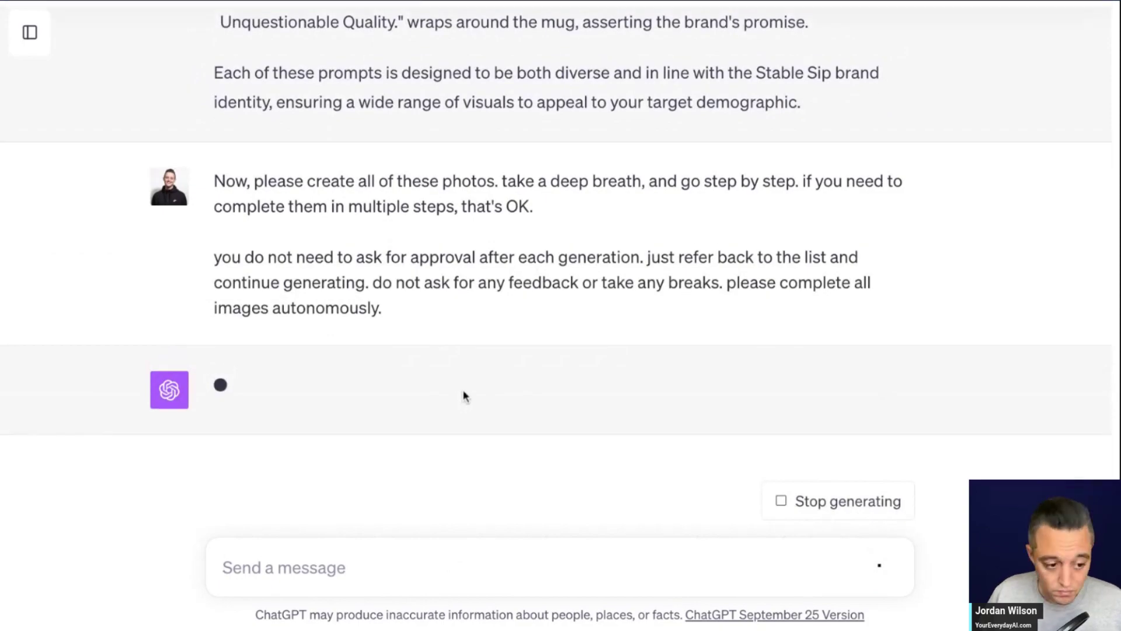
{"action": "scroll", "coordinate": [469, 391], "scroll_direction": "up", "scroll_amount": 10}
{"action": "scroll", "coordinate": [468, 391], "scroll_direction": "down", "scroll_amount": 5}
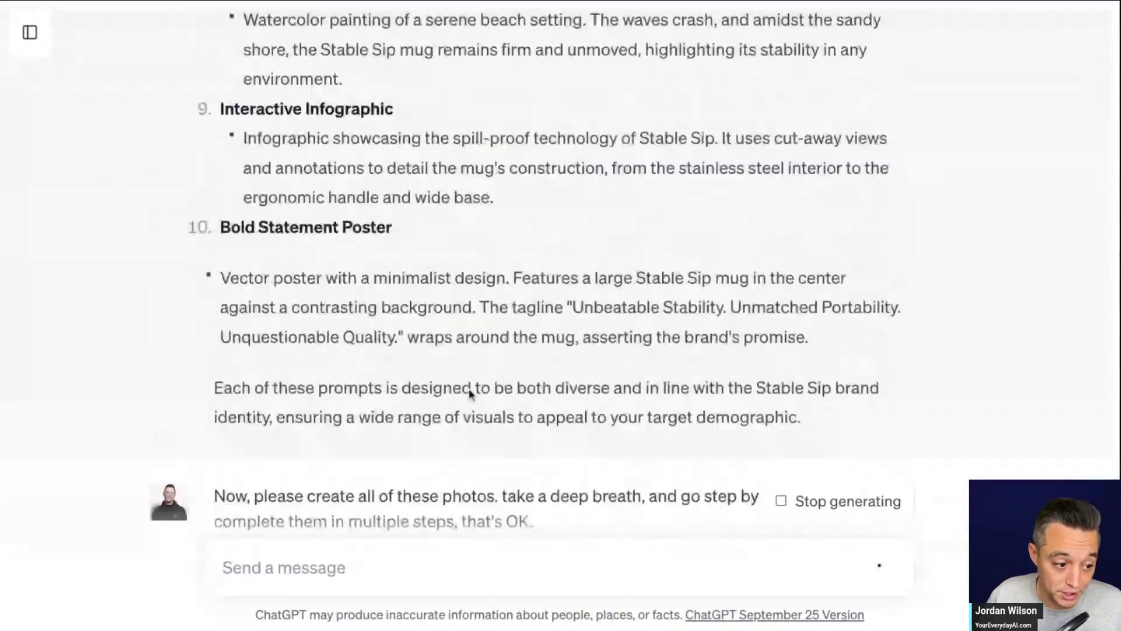
{"action": "scroll", "coordinate": [468, 391], "scroll_direction": "up", "scroll_amount": 5}
{"action": "scroll", "coordinate": [468, 391], "scroll_direction": "down", "scroll_amount": 9}
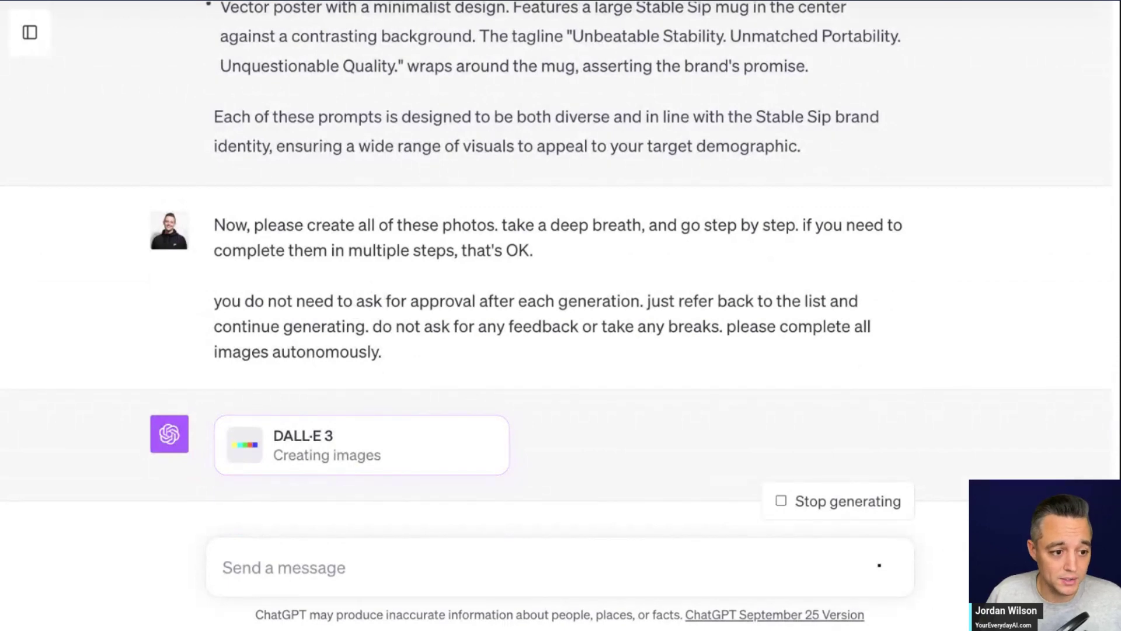
Start the Google stopwatch to time how long the image generation takes
{"action": "key", "text": "ctrl+Tab"}
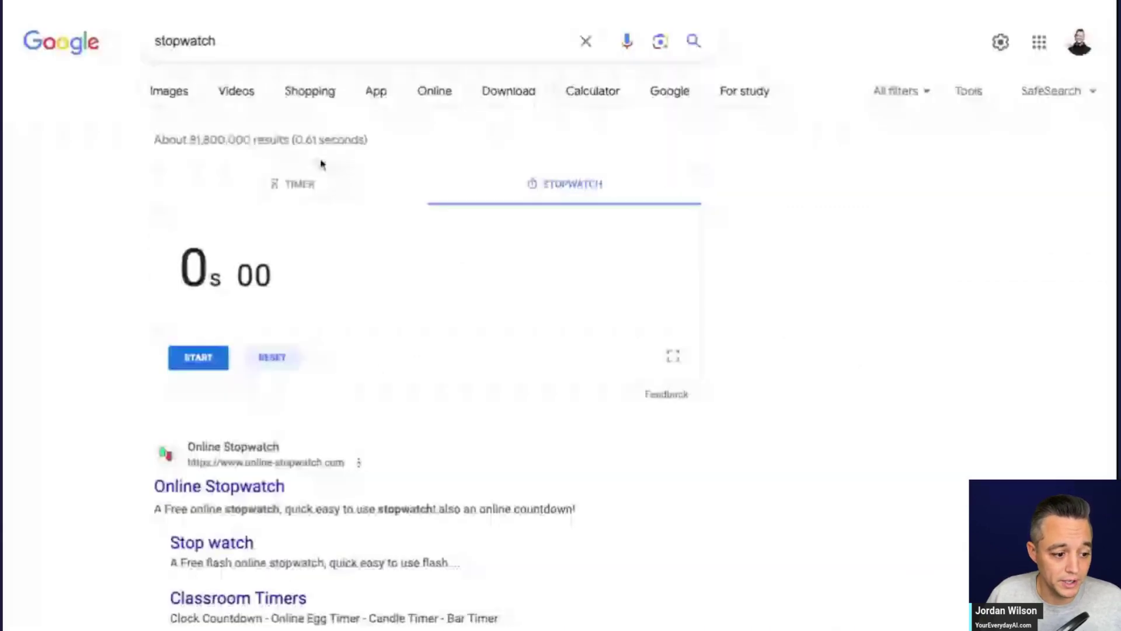
{"action": "left_click", "coordinate": [211, 364]}
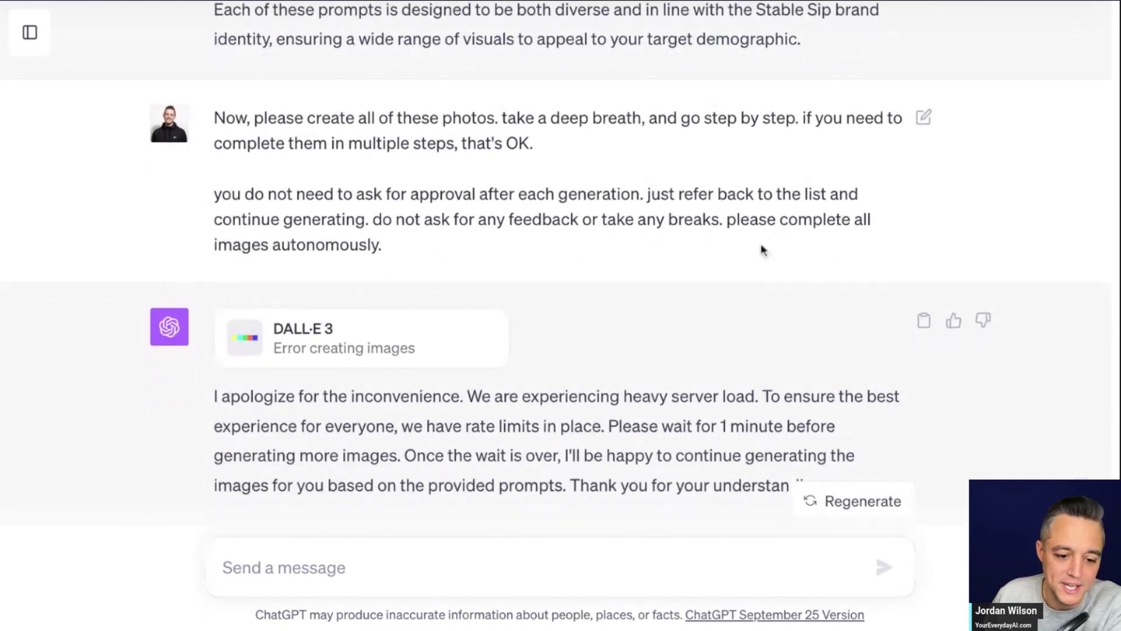
Read the heavy-server-load and 1-minute rate-limit message, then return to the ten prompt ideas
{"action": "scroll", "coordinate": [479, 270], "scroll_direction": "down", "scroll_amount": 2}
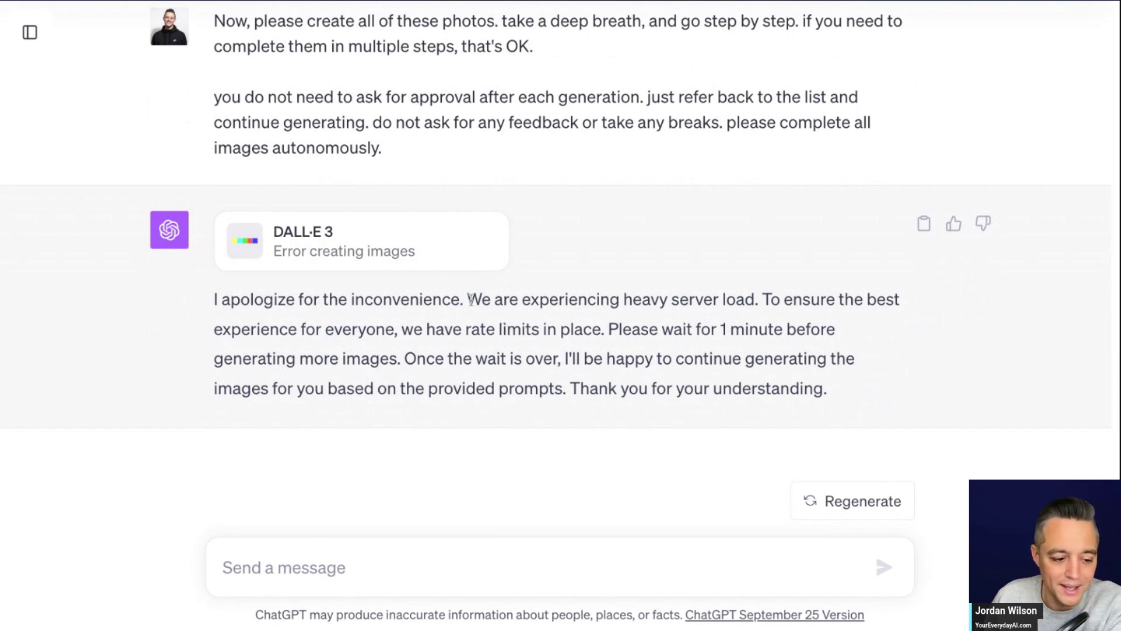
{"action": "left_click_drag", "start_coordinate": [470, 299], "coordinate": [755, 299]}
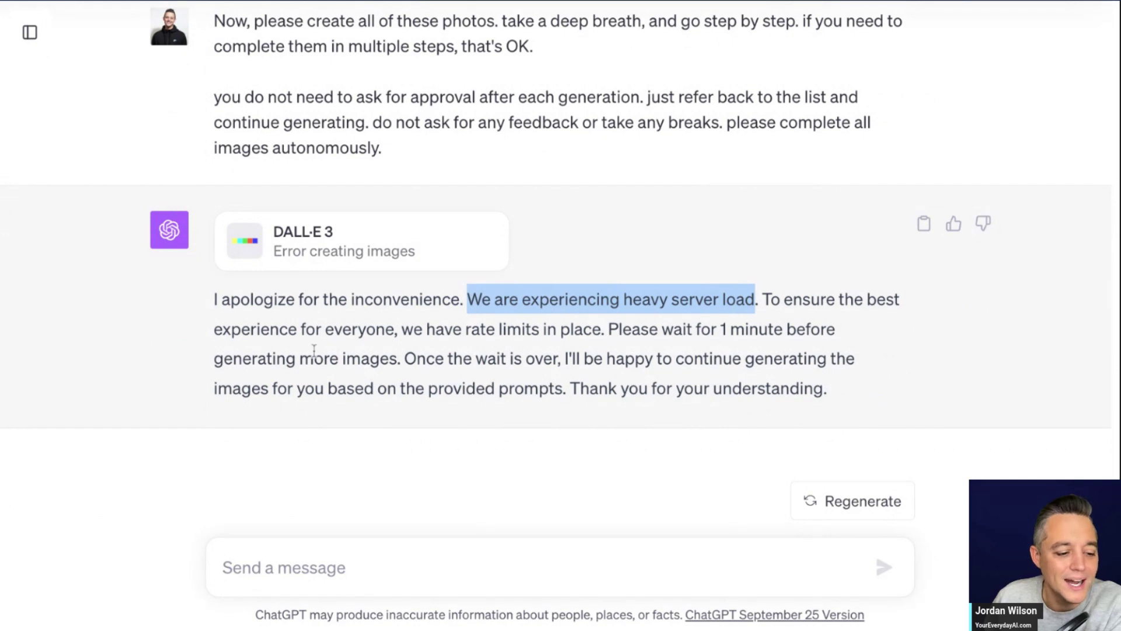
{"action": "left_click", "coordinate": [426, 317]}
{"action": "left_click_drag", "start_coordinate": [403, 329], "coordinate": [827, 358]}
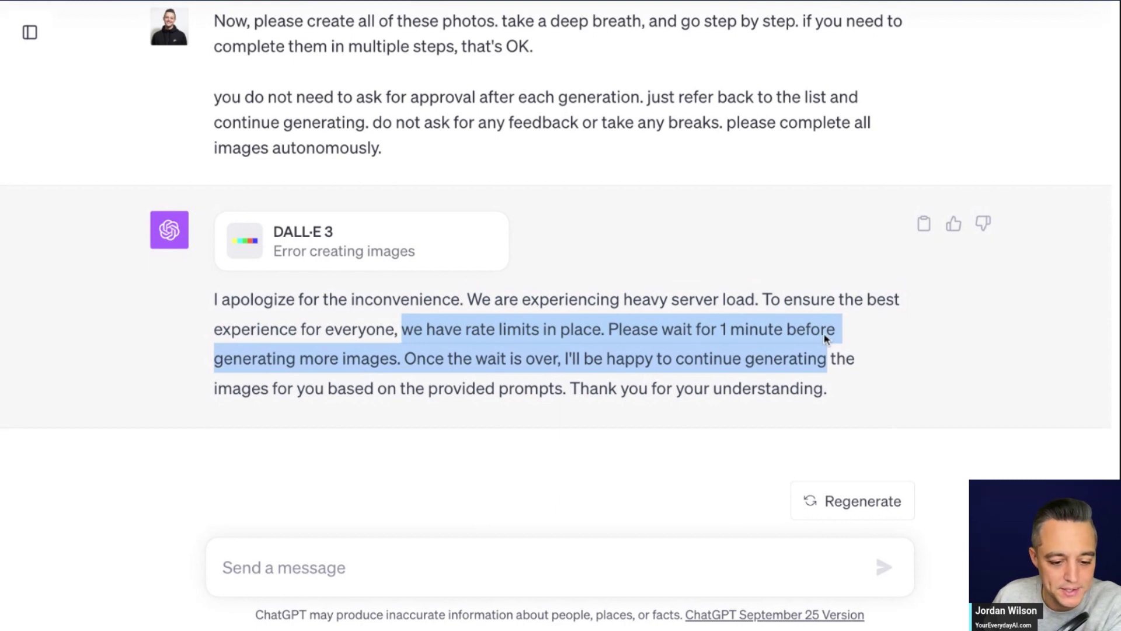
{"action": "scroll", "coordinate": [686, 175], "scroll_direction": "up", "scroll_amount": 1}
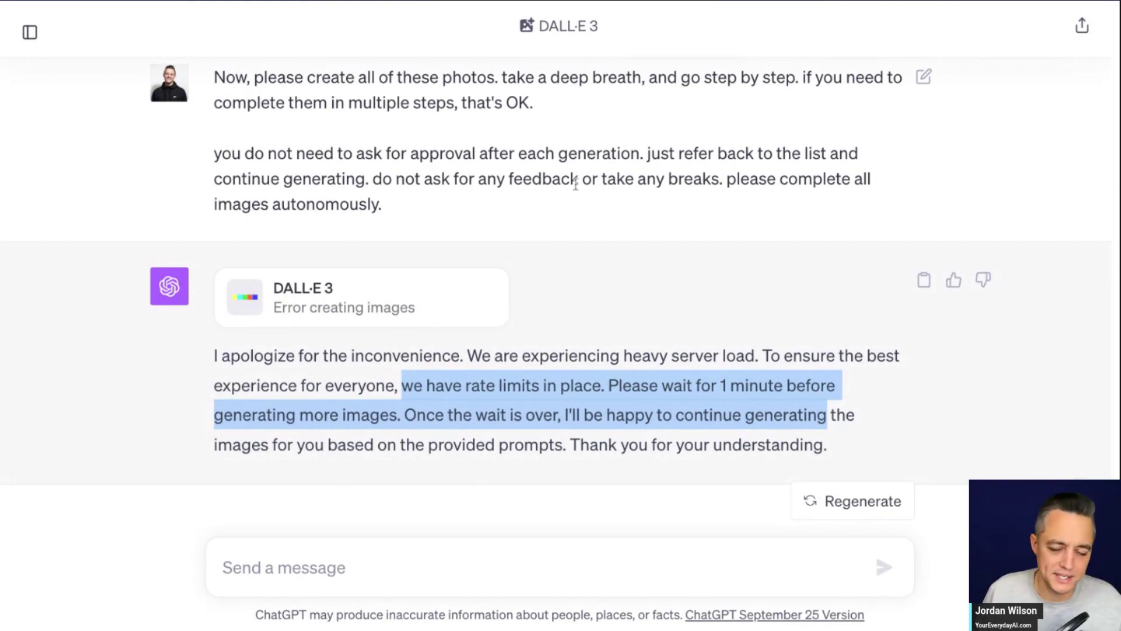
{"action": "scroll", "coordinate": [576, 183], "scroll_direction": "up", "scroll_amount": 10}
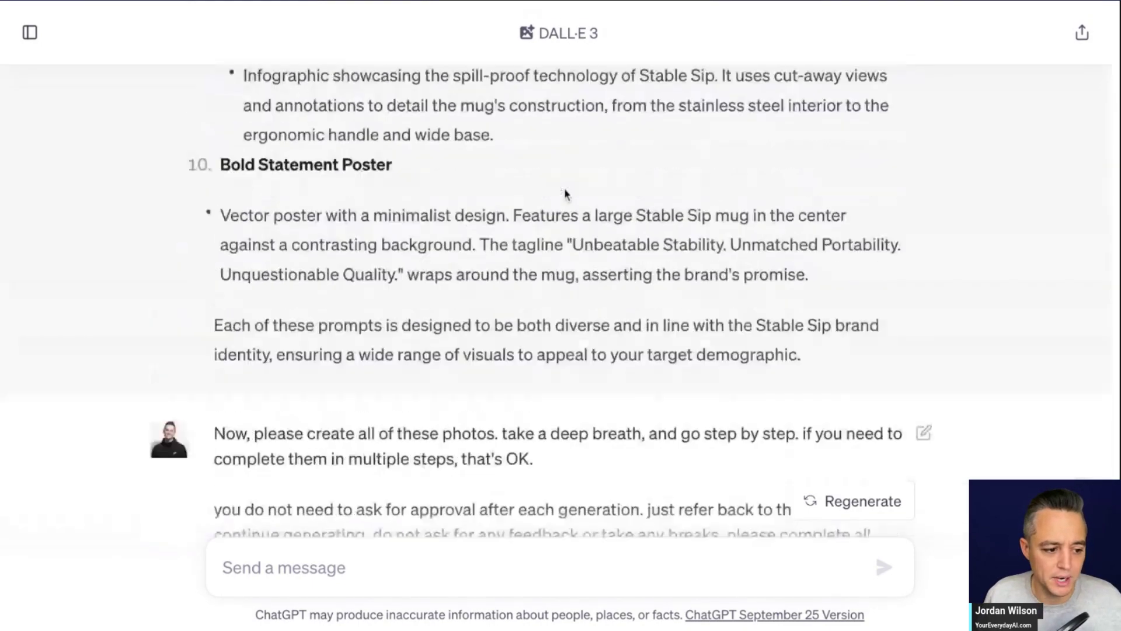
{"action": "scroll", "coordinate": [564, 193], "scroll_direction": "up", "scroll_amount": 2}
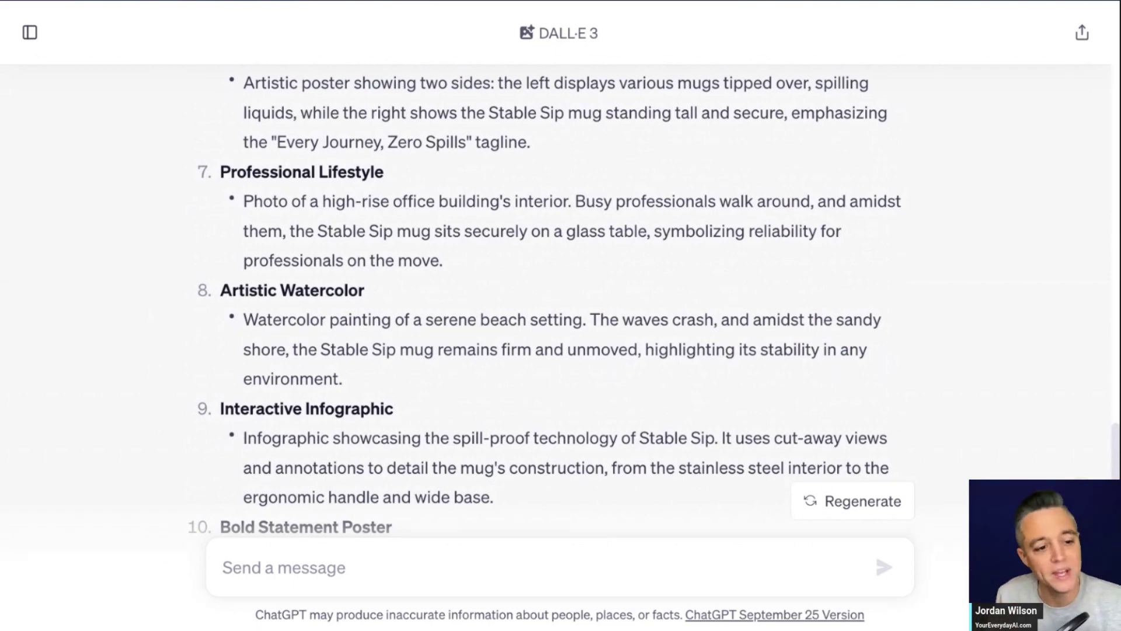
Scroll up past the prompt list and brief to the first 'Created 2 images' result
{"action": "scroll", "coordinate": [545, 304], "scroll_direction": "up", "scroll_amount": 5}
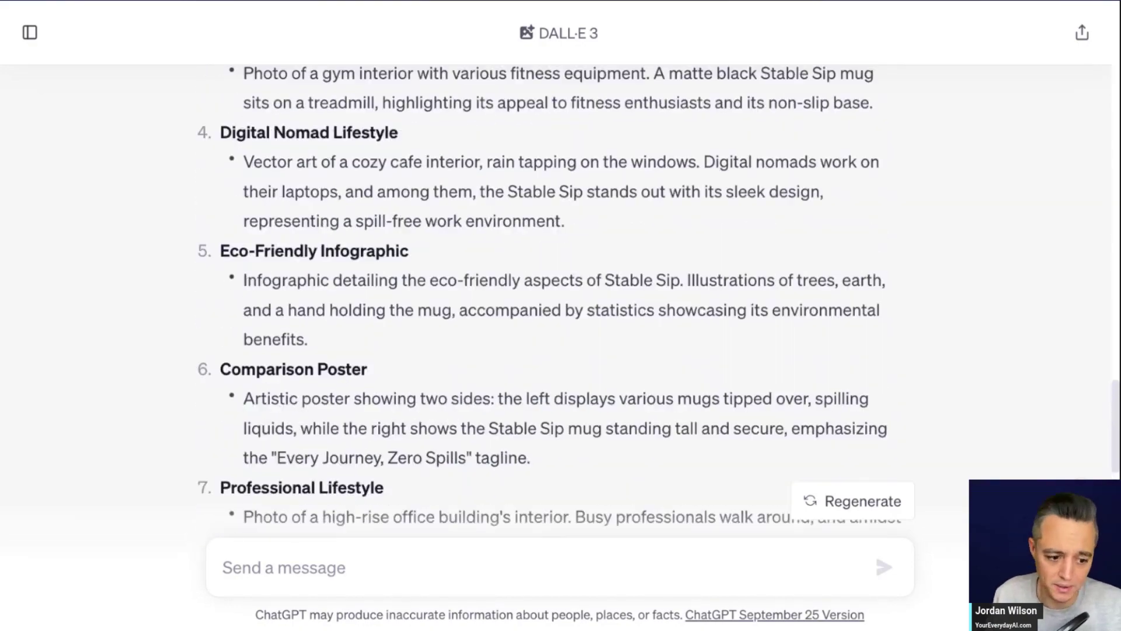
{"action": "scroll", "coordinate": [532, 227], "scroll_direction": "up", "scroll_amount": 20}
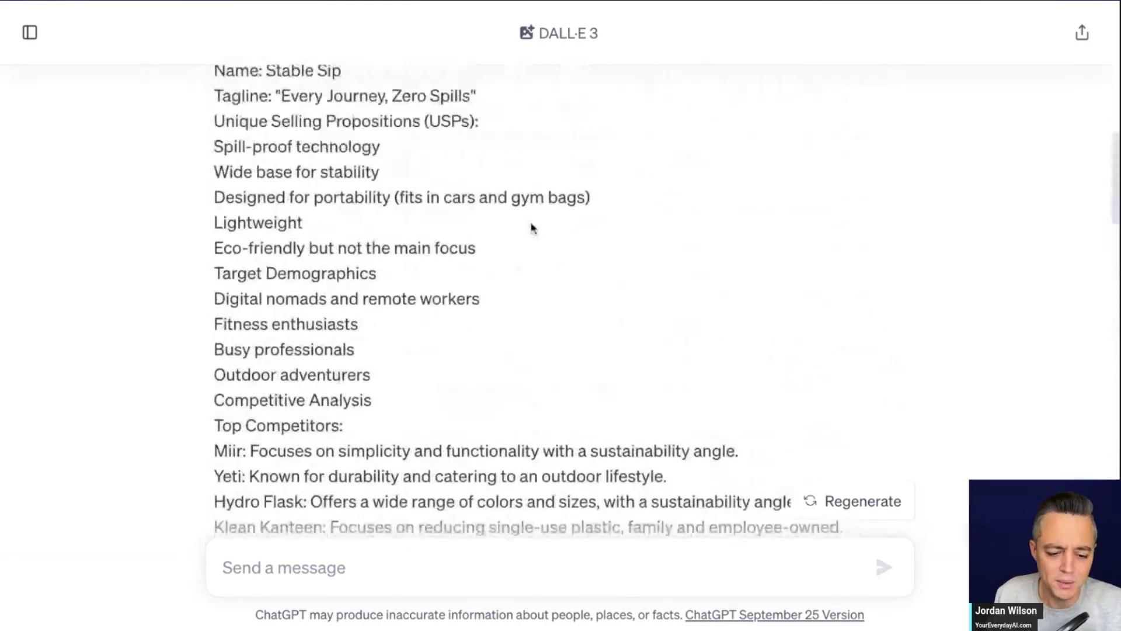
{"action": "scroll", "coordinate": [533, 228], "scroll_direction": "up", "scroll_amount": 15}
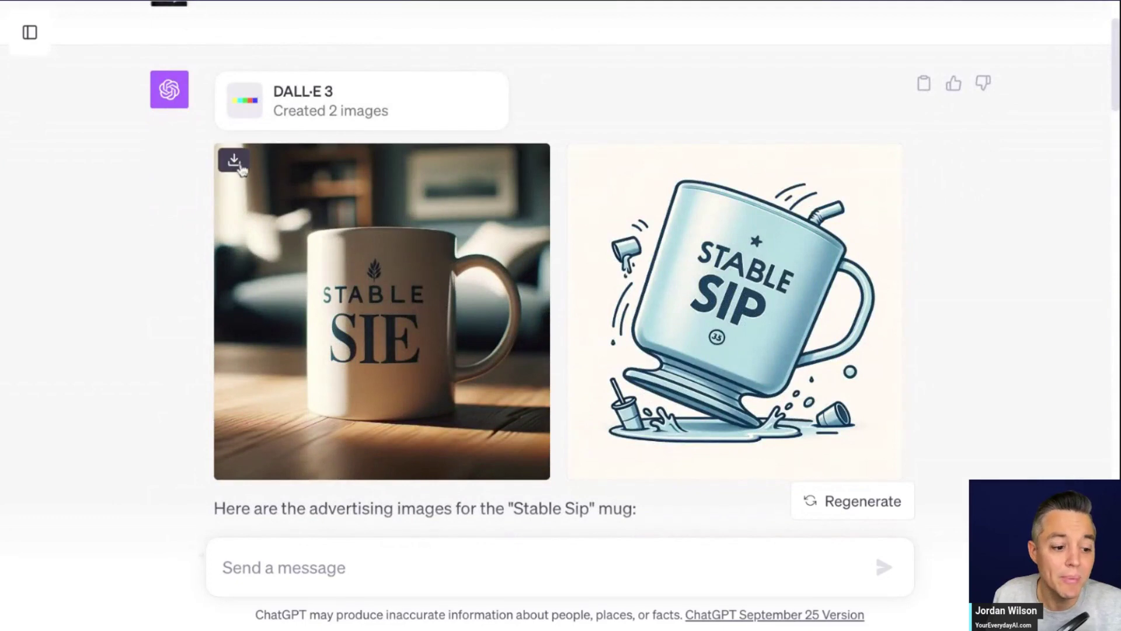
{"action": "scroll", "coordinate": [502, 482], "scroll_direction": "down", "scroll_amount": 1}
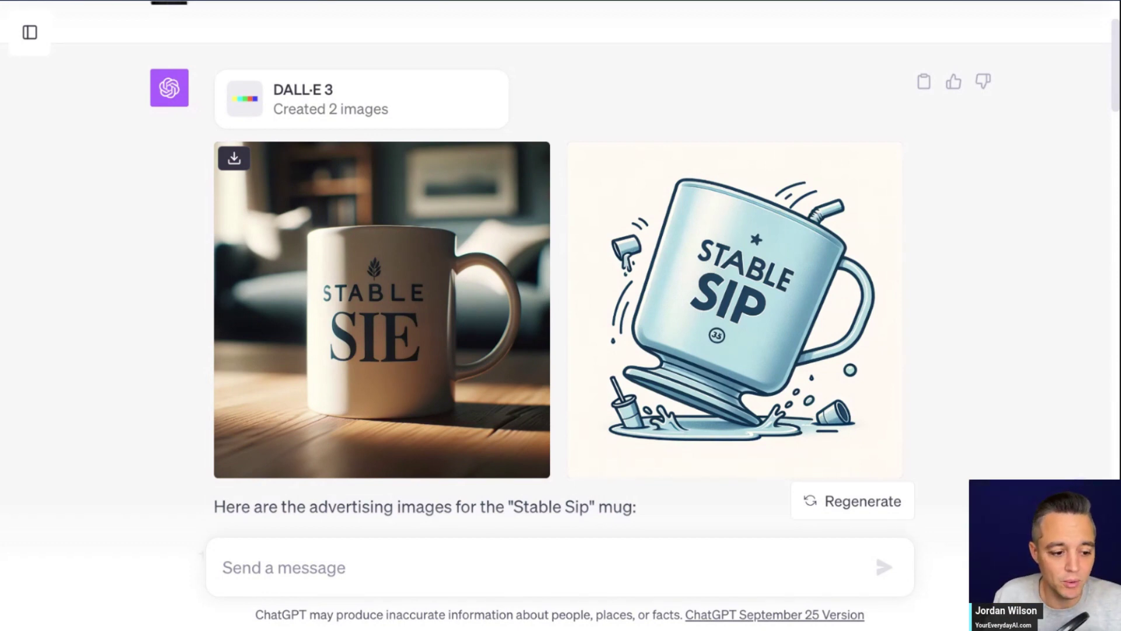
Read the photo-style mug's prompt full-size, then switch to the blue stable-base illustration
{"action": "left_click", "coordinate": [382, 309]}
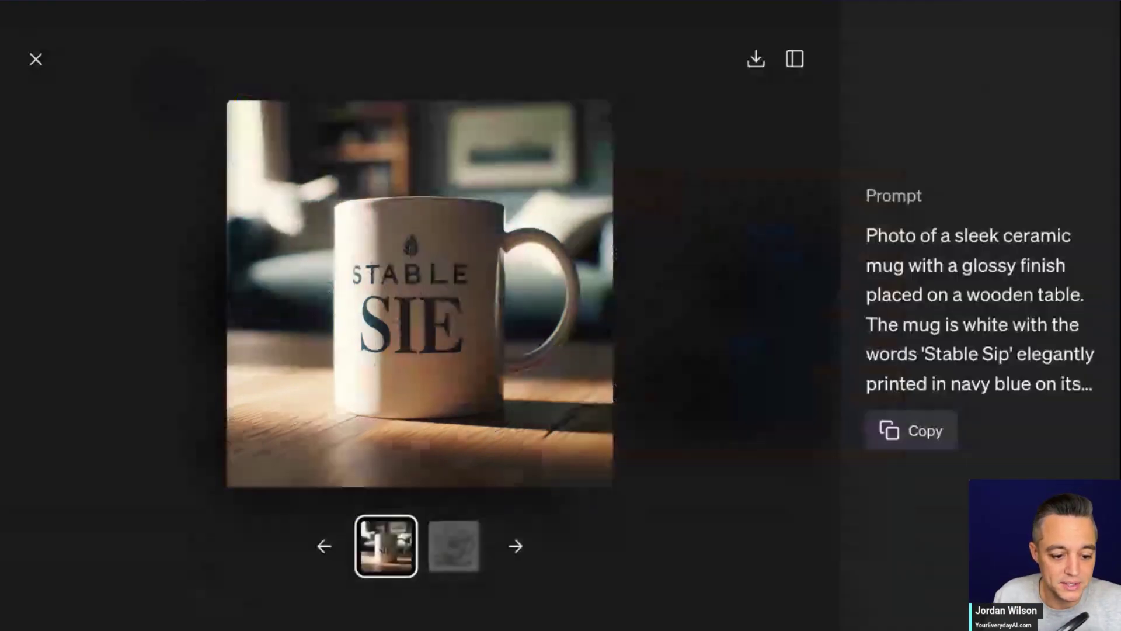
{"action": "left_click_drag", "start_coordinate": [892, 265], "coordinate": [868, 238]}
{"action": "triple_click", "coordinate": [868, 238]}
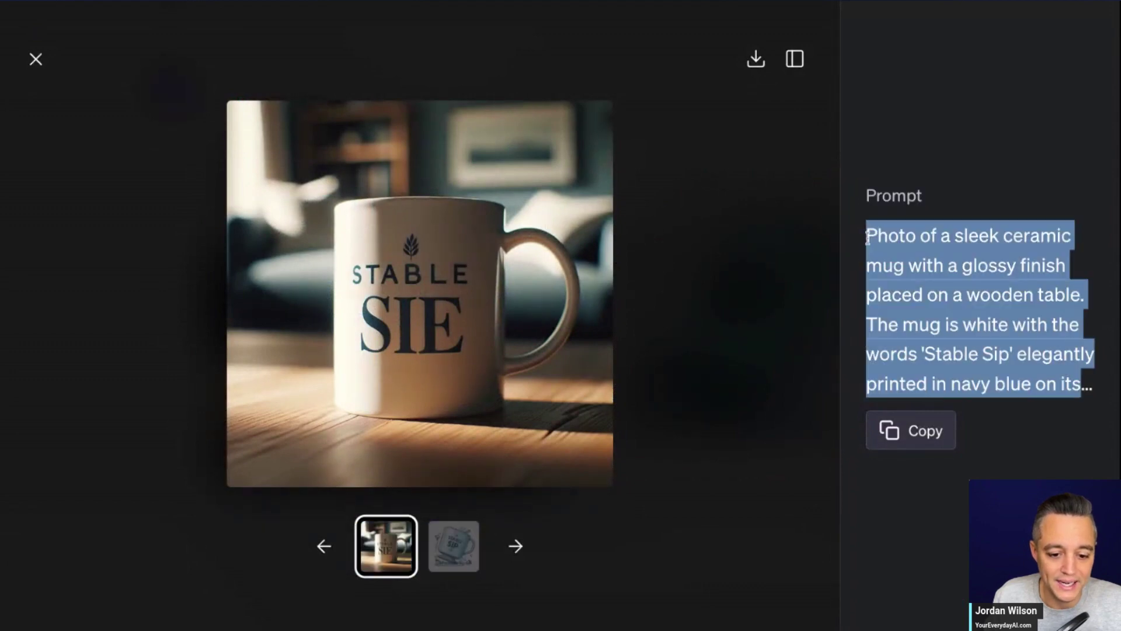
{"action": "left_click", "coordinate": [467, 563]}
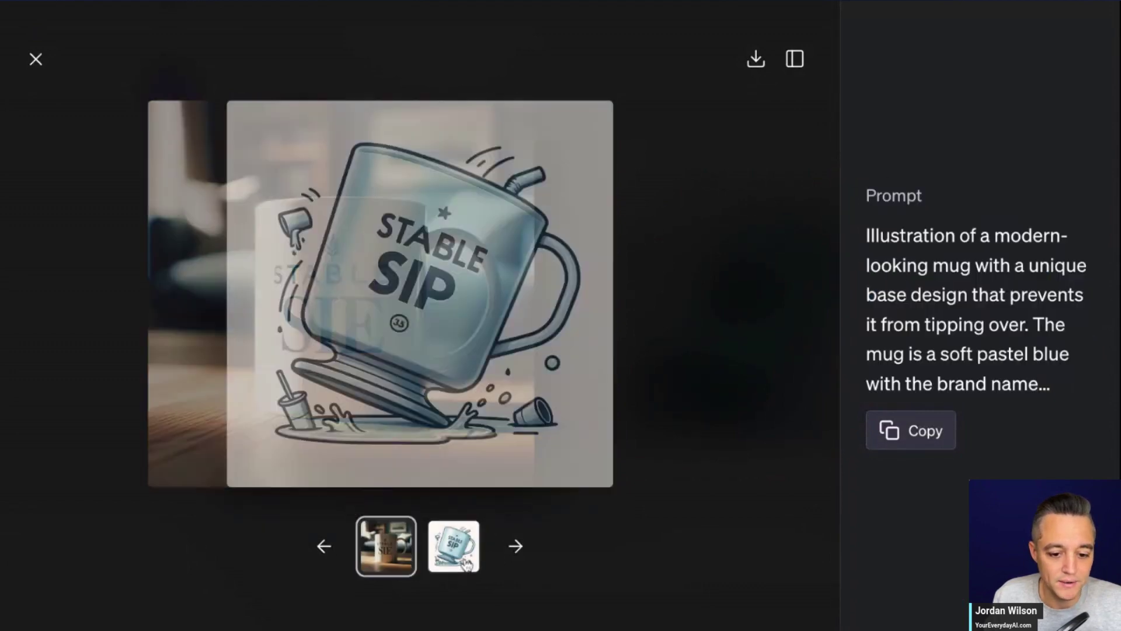
{"action": "left_click", "coordinate": [374, 544]}
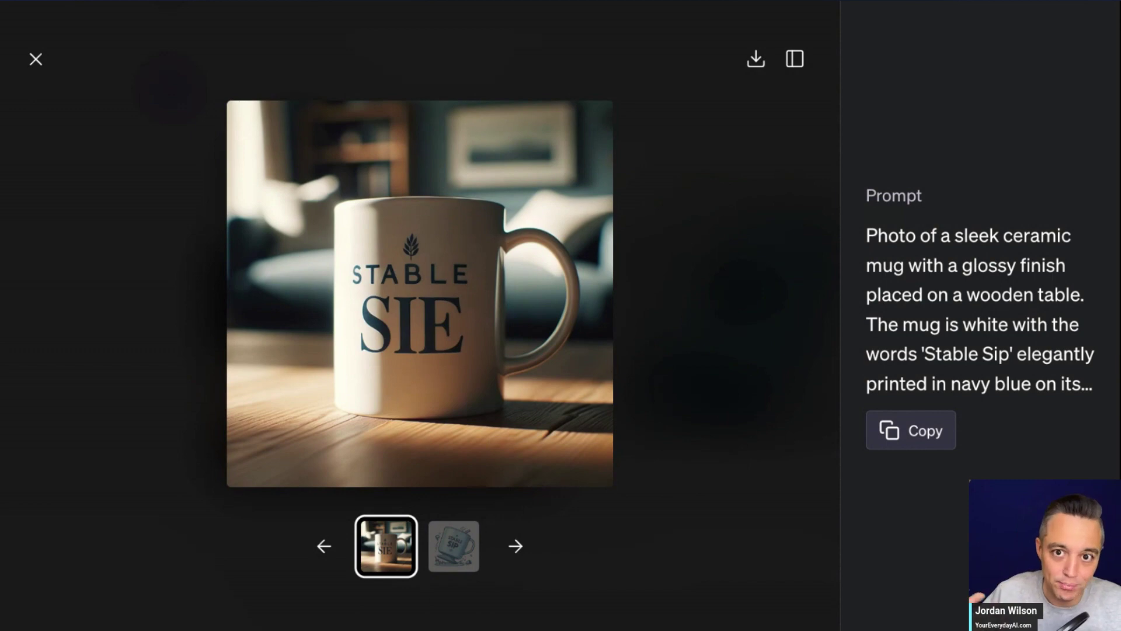
{"action": "left_click", "coordinate": [466, 568]}
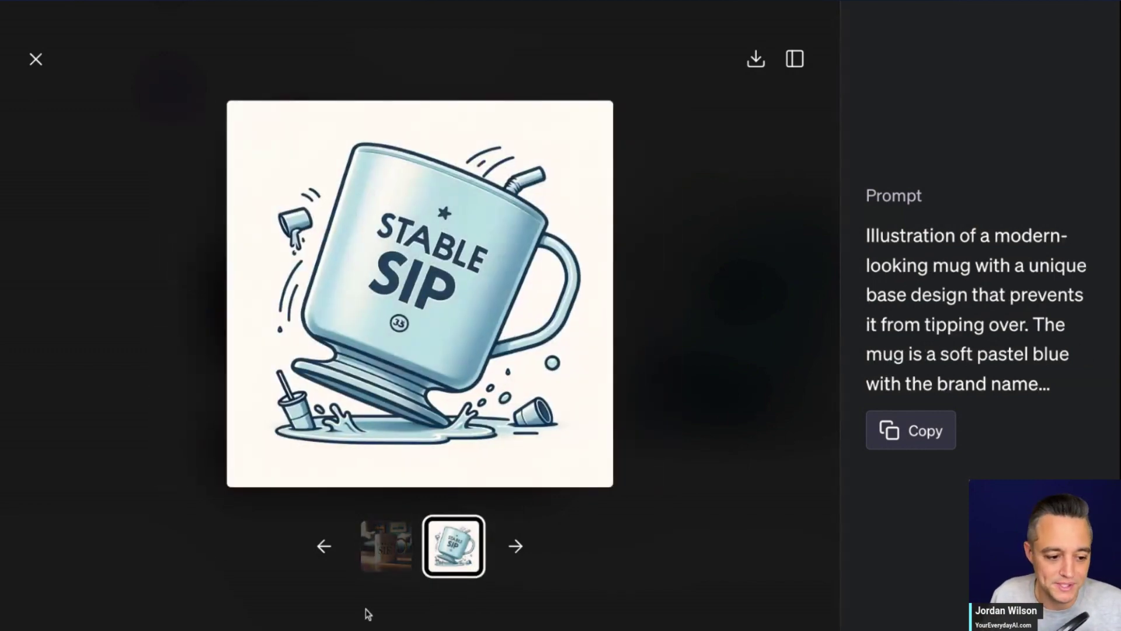
Copy the earlier 'create all of these photos' message and send it again as a new message
{"action": "left_click", "coordinate": [34, 59]}
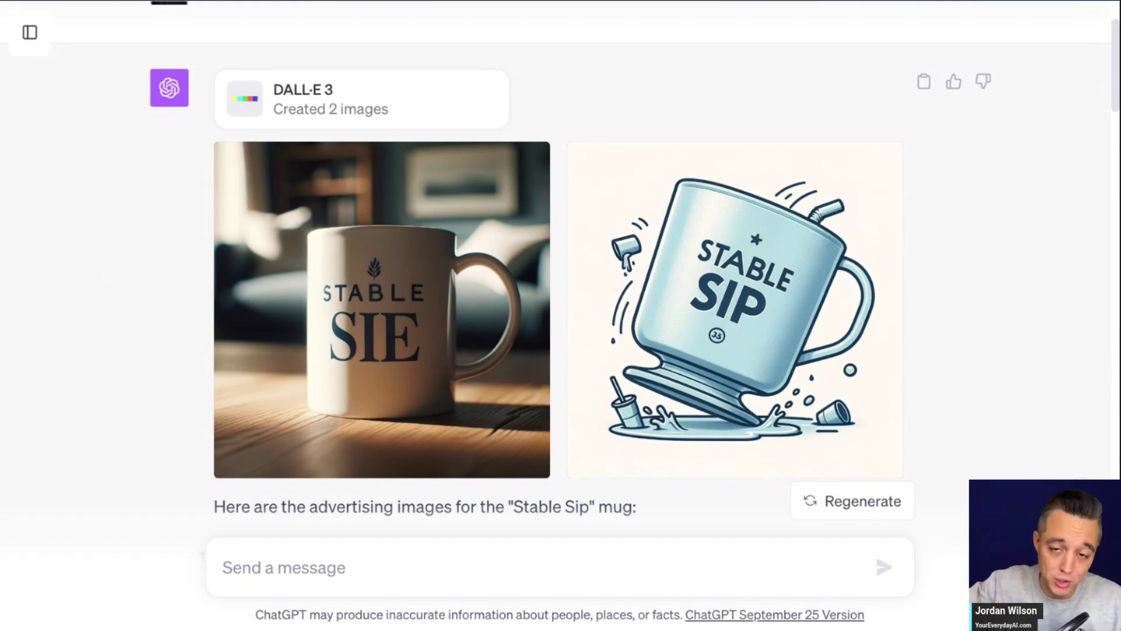
{"action": "scroll", "coordinate": [167, 227], "scroll_direction": "up", "scroll_amount": 15}
{"action": "scroll", "coordinate": [576, 358], "scroll_direction": "down", "scroll_amount": 5}
{"action": "scroll", "coordinate": [412, 257], "scroll_direction": "up", "scroll_amount": 2}
{"action": "left_click_drag", "start_coordinate": [412, 257], "coordinate": [205, 126]}
{"action": "key", "text": "ctrl+c"}
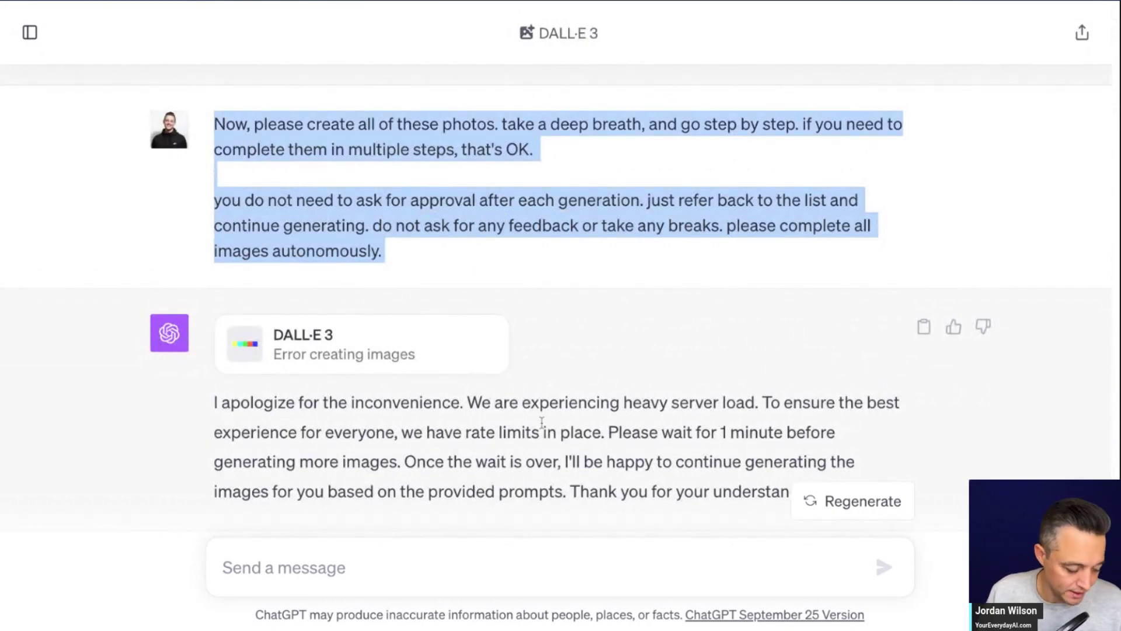
{"action": "left_click", "coordinate": [453, 577]}
{"action": "key", "text": "ctrl+v"}
{"action": "key", "text": "Return"}
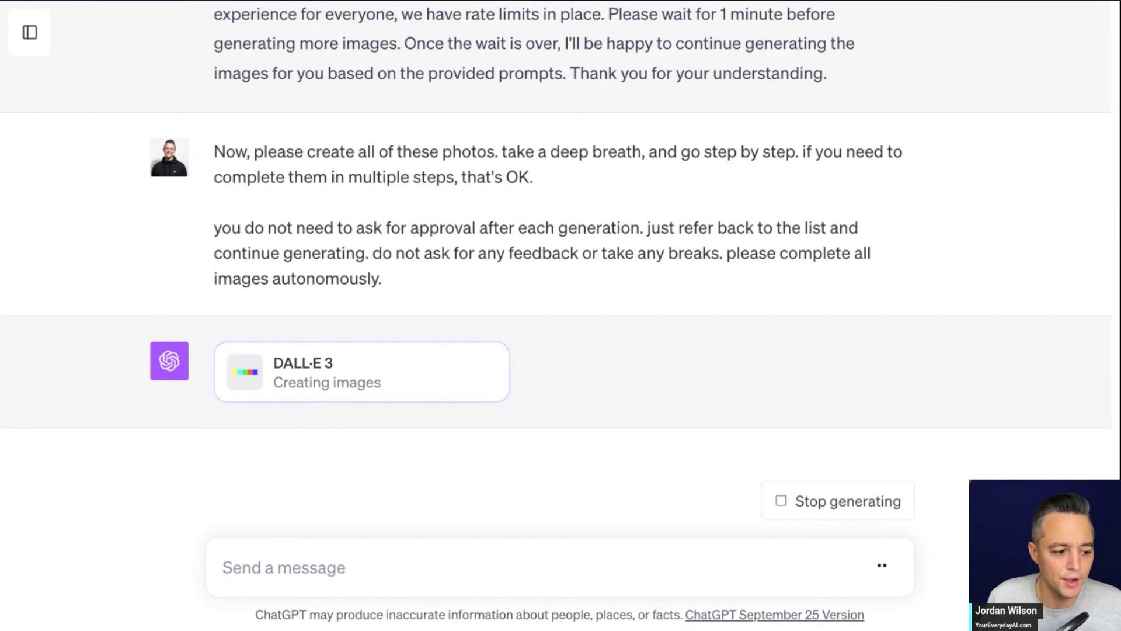
Switch to the running Google stopwatch, now past 4 minutes 44 seconds
{"action": "left_click", "coordinate": [143, 5]}
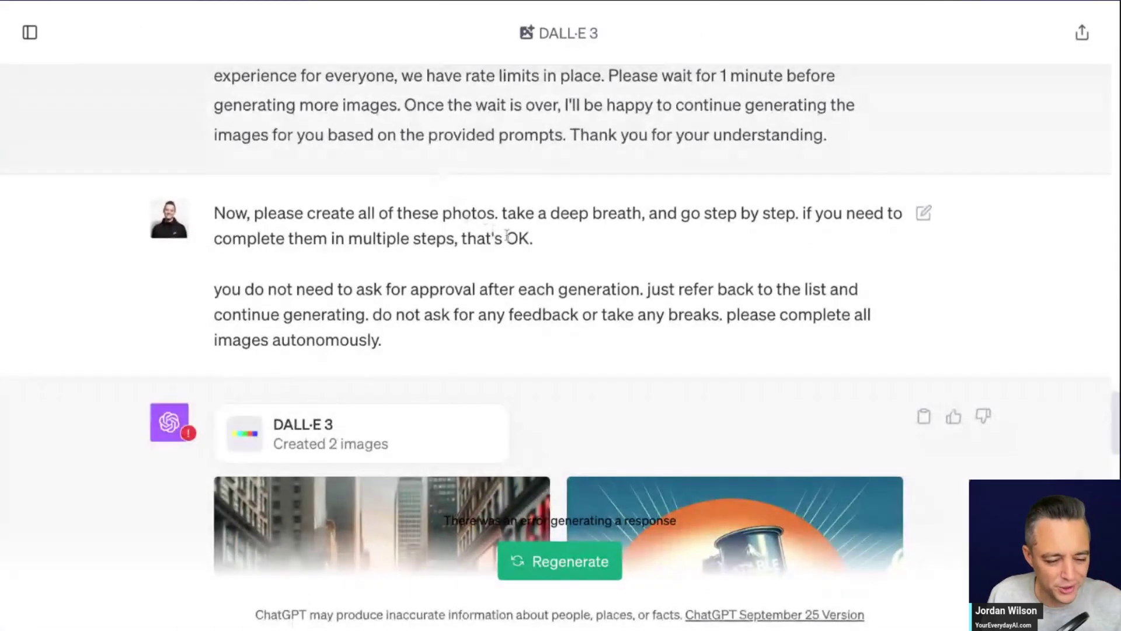
Scroll through the chat reviewing the new Stable Sip image pairs and the final image-creation error
{"action": "scroll", "coordinate": [505, 234], "scroll_direction": "down", "scroll_amount": 4}
{"action": "scroll", "coordinate": [438, 353], "scroll_direction": "up", "scroll_amount": 15}
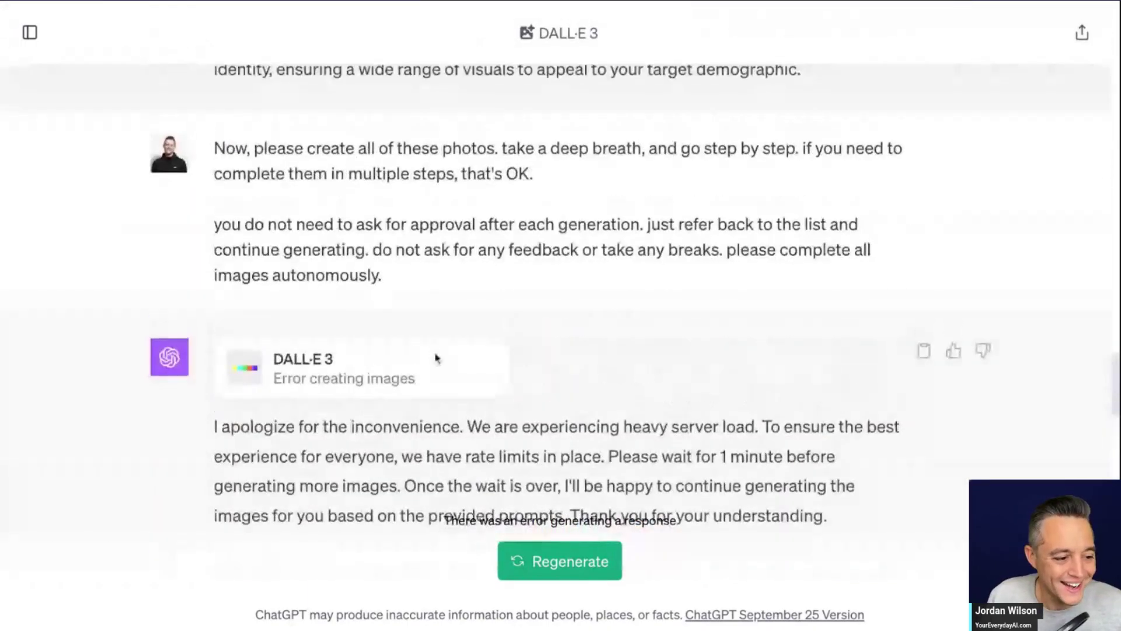
{"action": "scroll", "coordinate": [433, 350], "scroll_direction": "up", "scroll_amount": 10}
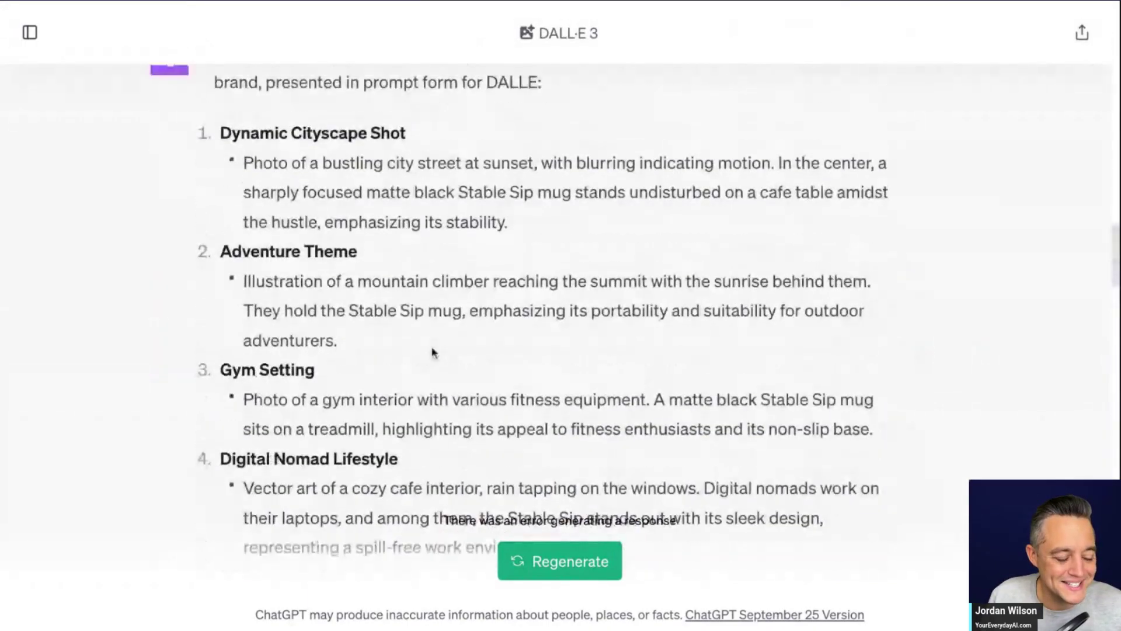
{"action": "scroll", "coordinate": [435, 350], "scroll_direction": "down", "scroll_amount": 15}
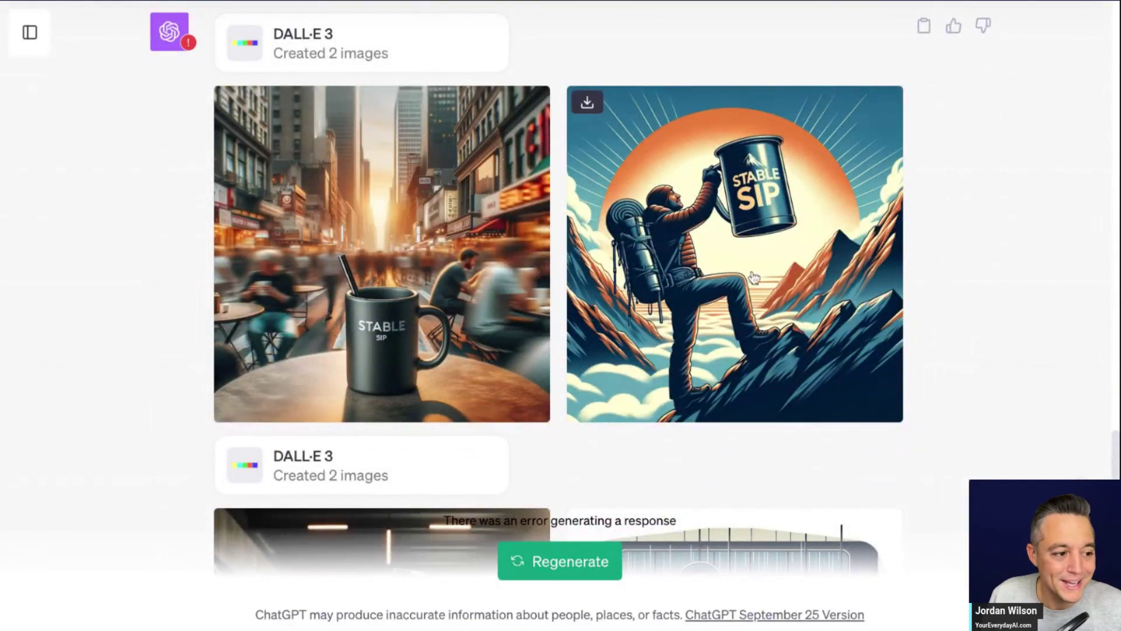
{"action": "scroll", "coordinate": [394, 295], "scroll_direction": "down", "scroll_amount": 15}
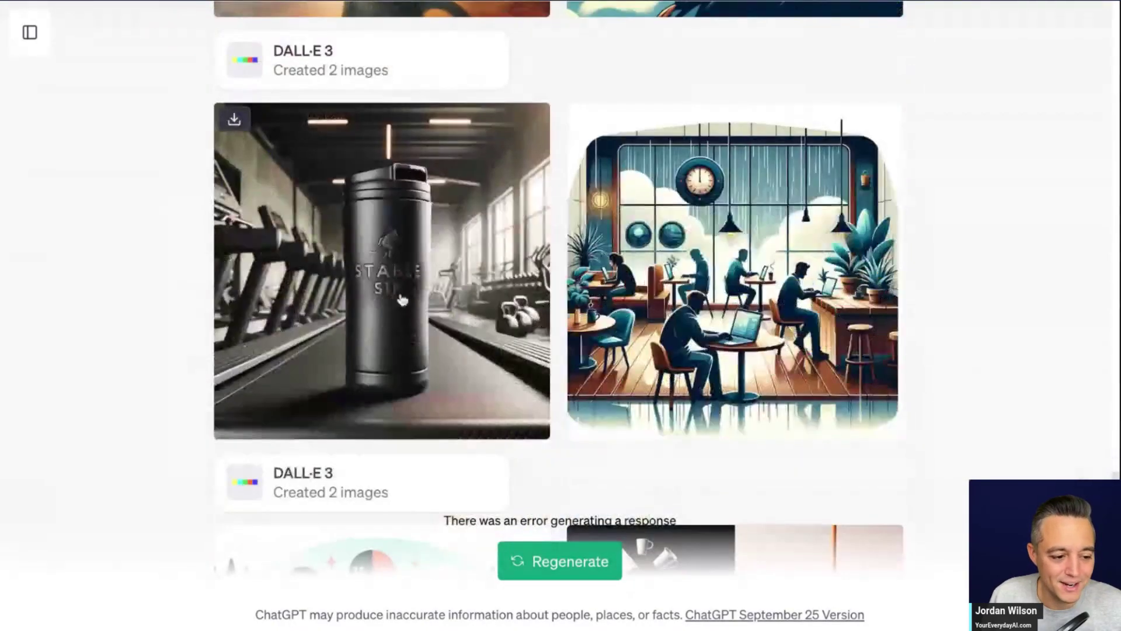
{"action": "scroll", "coordinate": [394, 295], "scroll_direction": "down", "scroll_amount": 5}
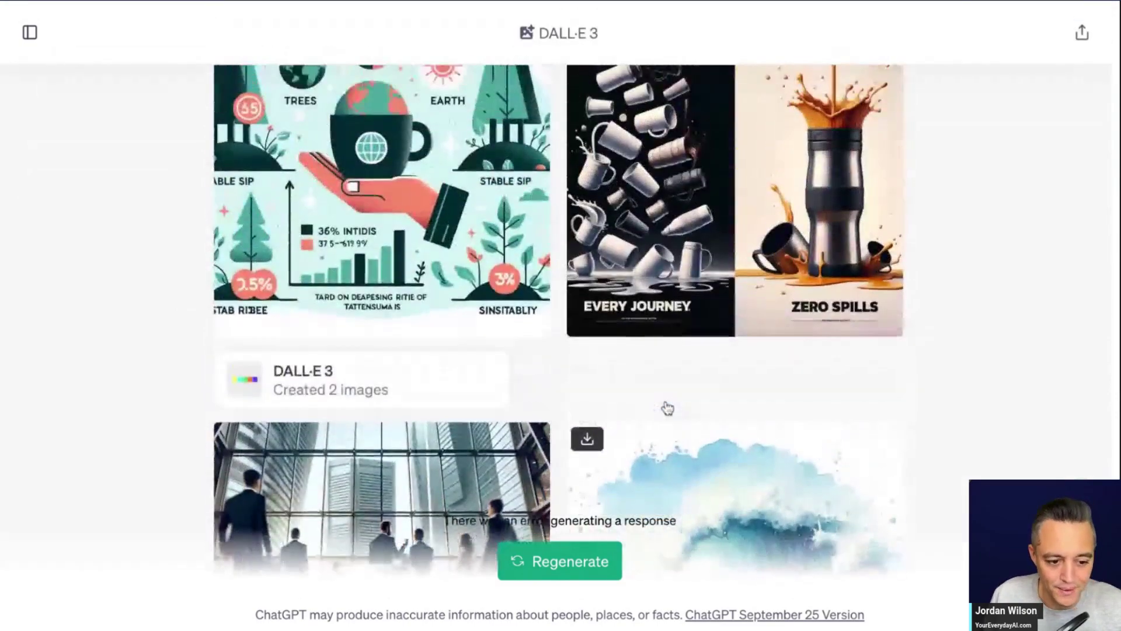
{"action": "scroll", "coordinate": [667, 408], "scroll_direction": "up", "scroll_amount": 15}
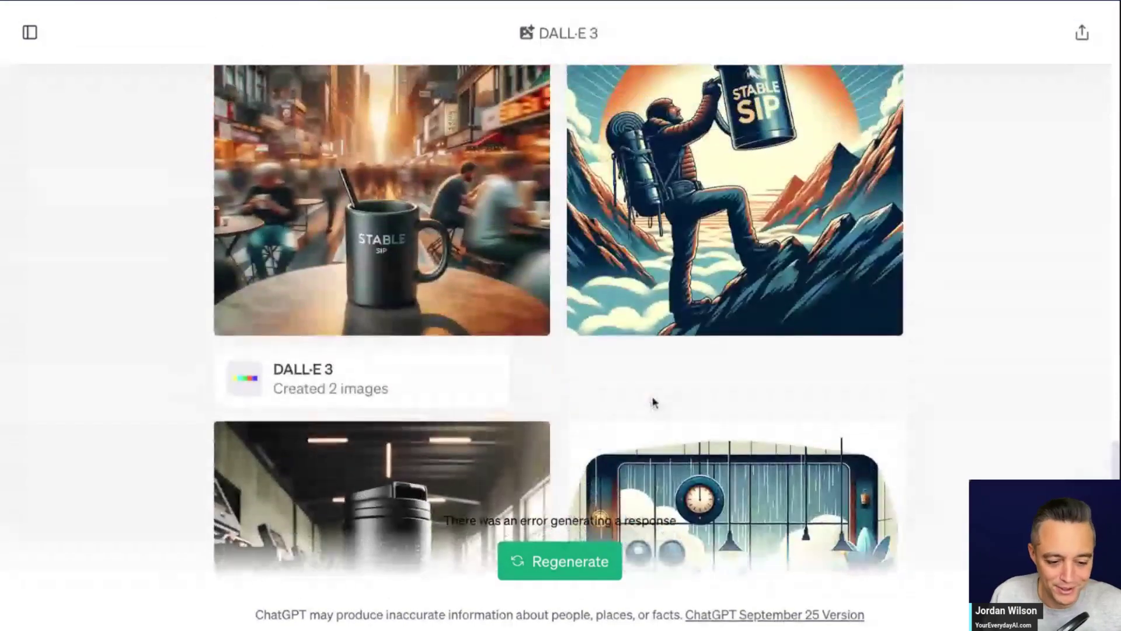
{"action": "scroll", "coordinate": [721, 345], "scroll_direction": "up", "scroll_amount": 2}
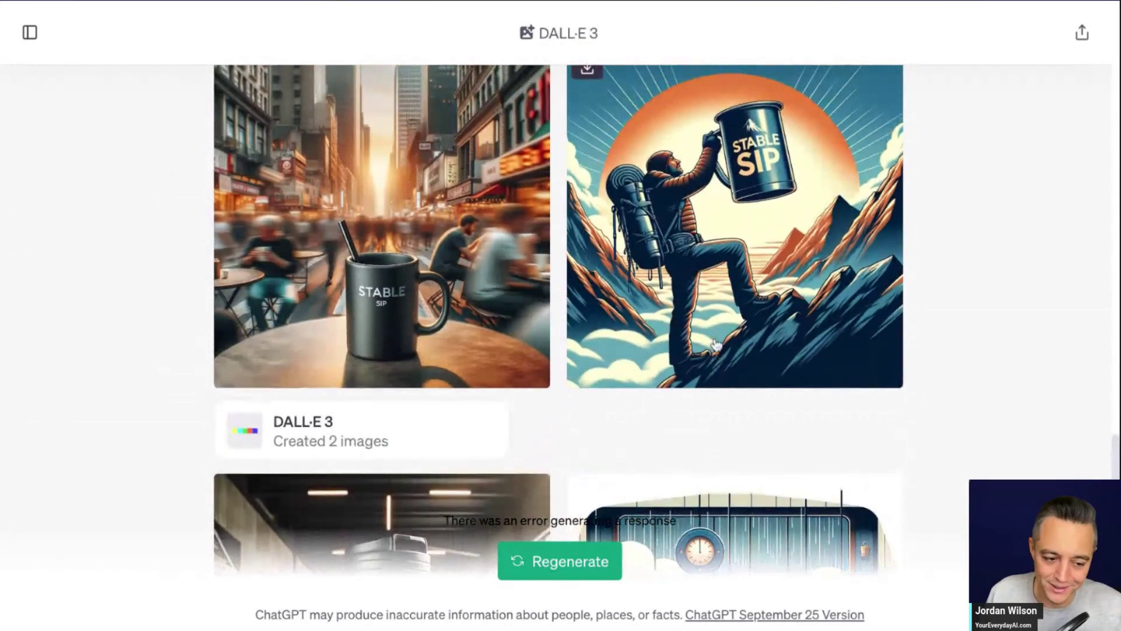
{"action": "scroll", "coordinate": [715, 345], "scroll_direction": "up", "scroll_amount": 4}
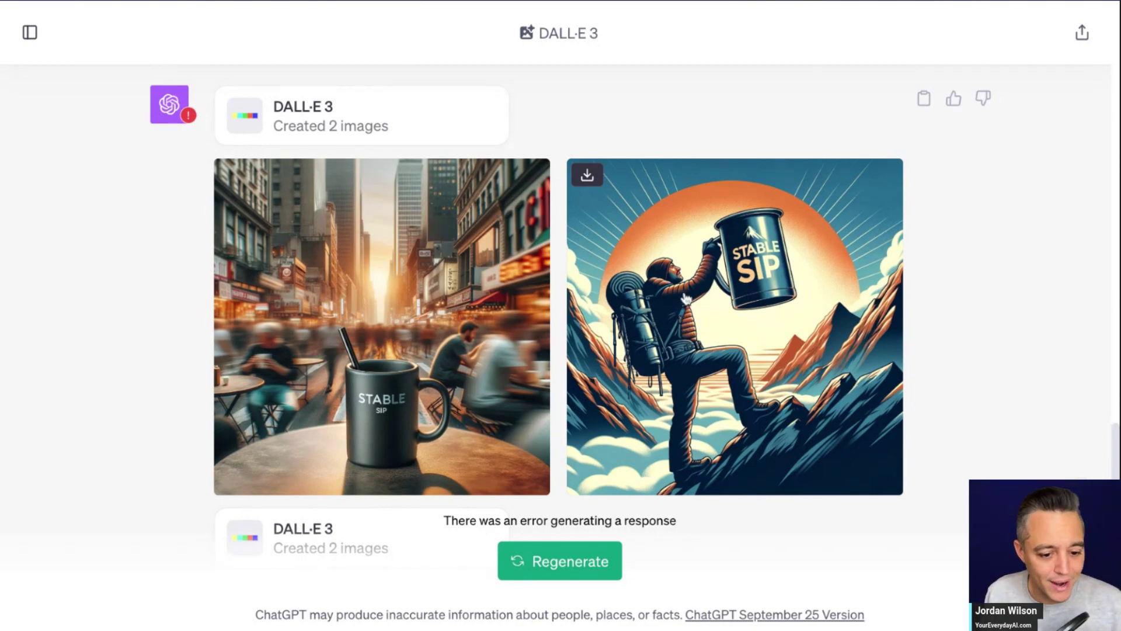
{"action": "scroll", "coordinate": [686, 306], "scroll_direction": "down", "scroll_amount": 4}
{"action": "scroll", "coordinate": [738, 410], "scroll_direction": "down", "scroll_amount": 15}
{"action": "scroll", "coordinate": [739, 411], "scroll_direction": "down", "scroll_amount": 2}
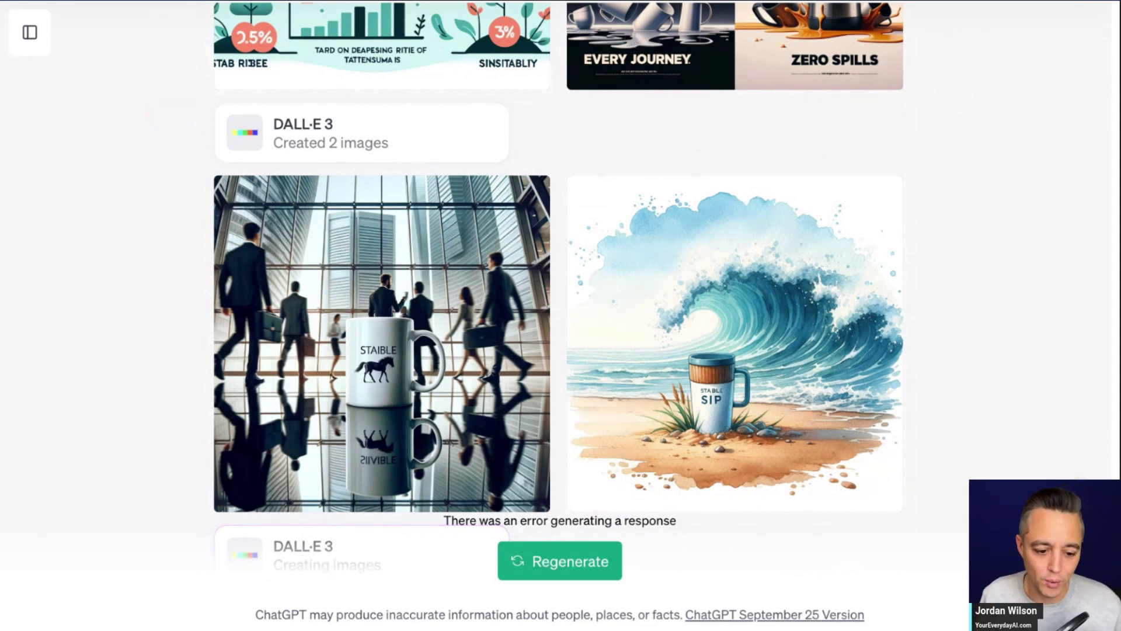
{"action": "scroll", "coordinate": [438, 80], "scroll_direction": "up", "scroll_amount": 1}
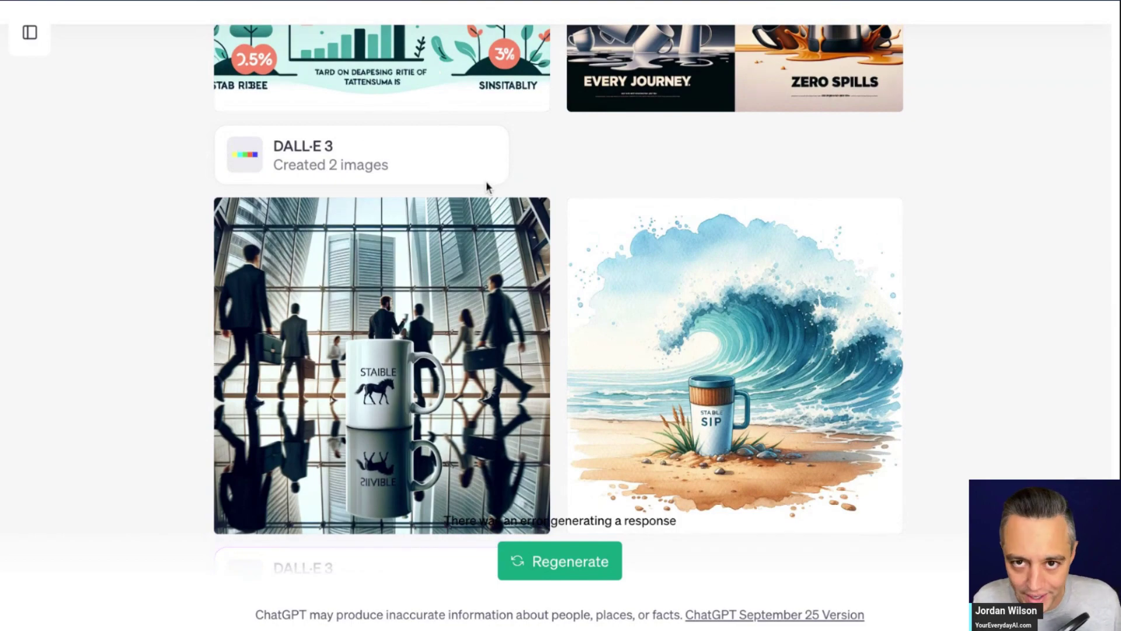
{"action": "scroll", "coordinate": [491, 180], "scroll_direction": "up", "scroll_amount": 20}
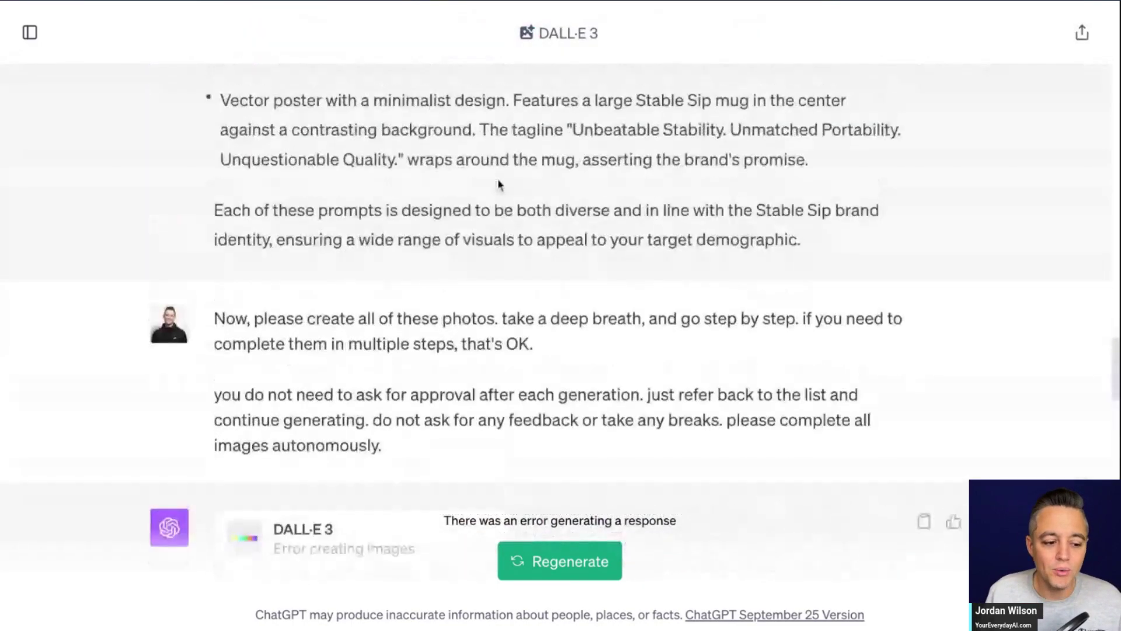
Review the brief, prompt ideas and generated mug images, then switch to the Everyday AI website
{"action": "scroll", "coordinate": [497, 186], "scroll_direction": "up", "scroll_amount": 20}
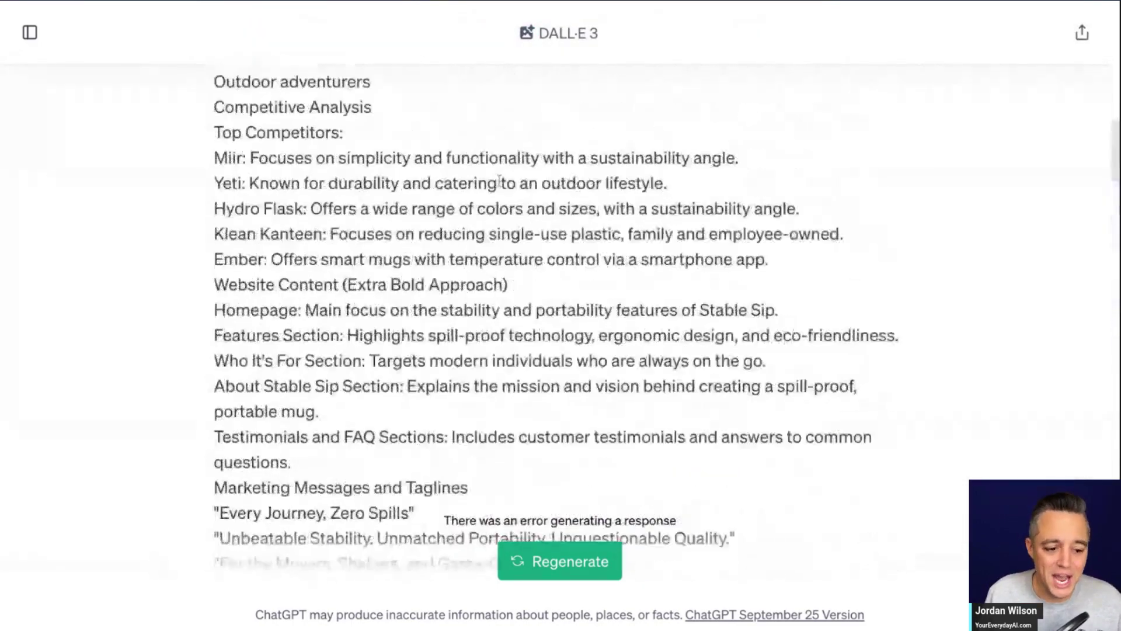
{"action": "scroll", "coordinate": [496, 185], "scroll_direction": "up", "scroll_amount": 12}
{"action": "scroll", "coordinate": [496, 187], "scroll_direction": "down", "scroll_amount": 8}
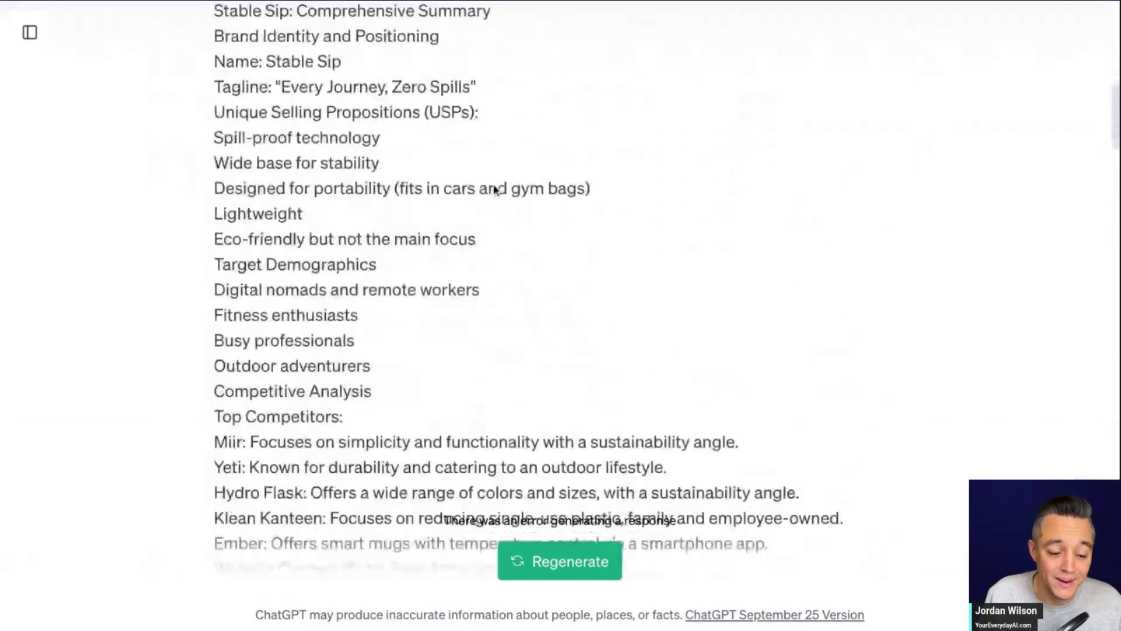
{"action": "scroll", "coordinate": [495, 190], "scroll_direction": "down", "scroll_amount": 10}
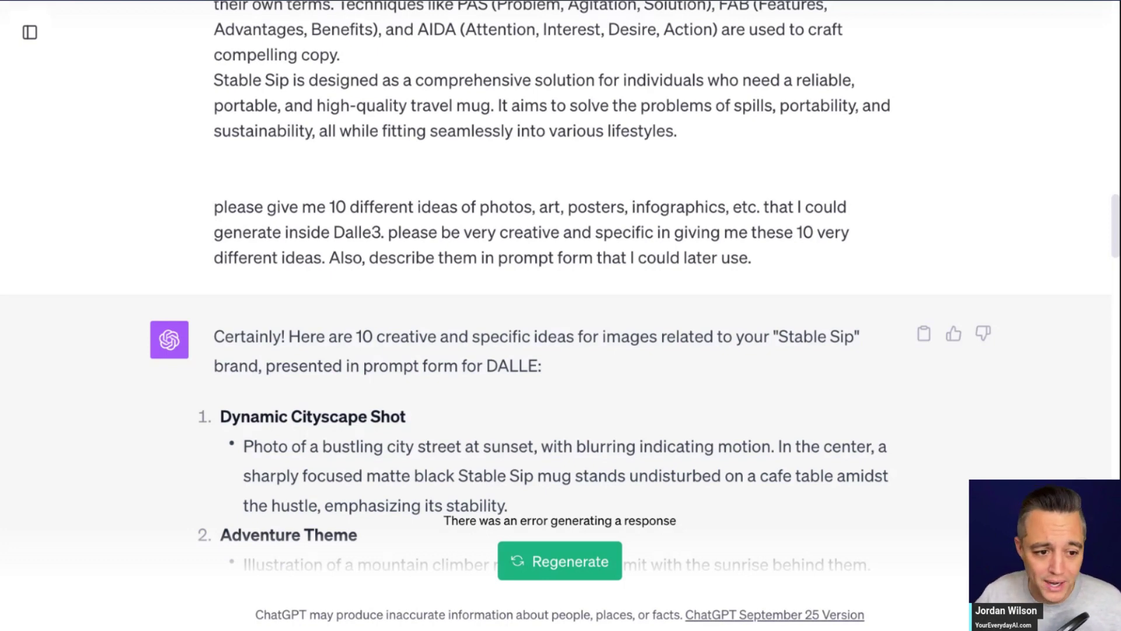
{"action": "scroll", "coordinate": [481, 272], "scroll_direction": "down", "scroll_amount": 5}
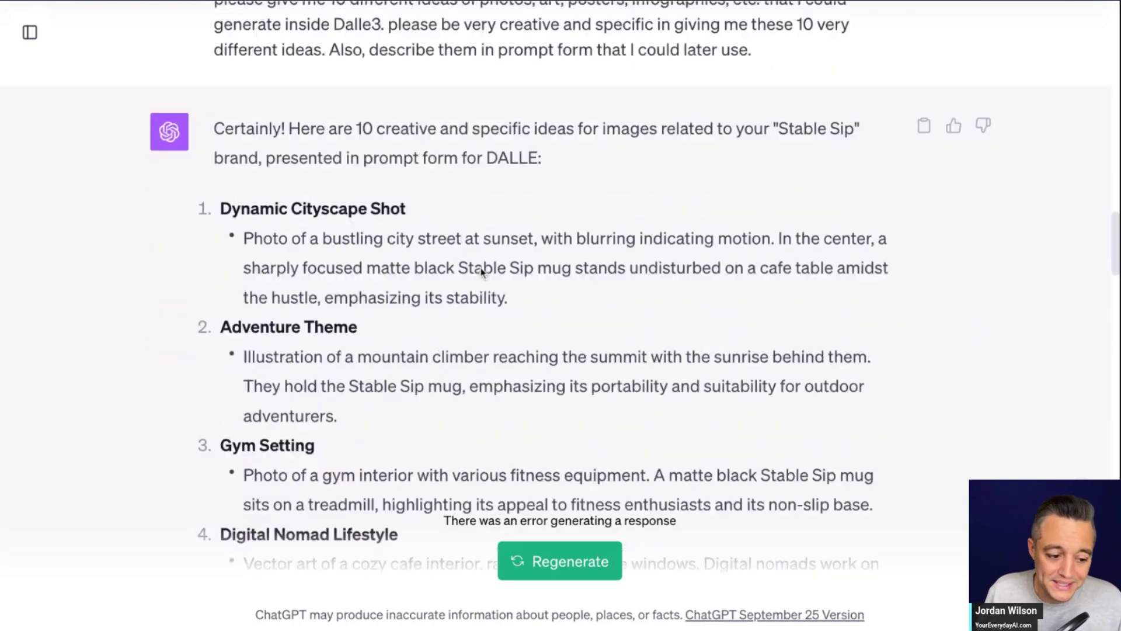
{"action": "scroll", "coordinate": [482, 272], "scroll_direction": "down", "scroll_amount": 20}
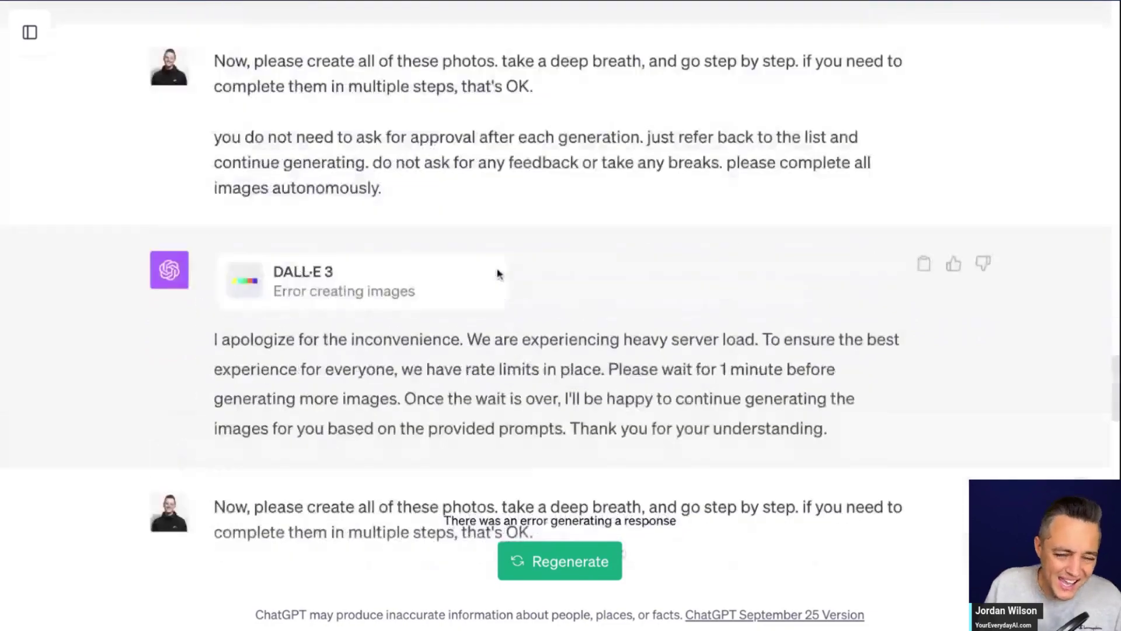
{"action": "scroll", "coordinate": [498, 267], "scroll_direction": "down", "scroll_amount": 15}
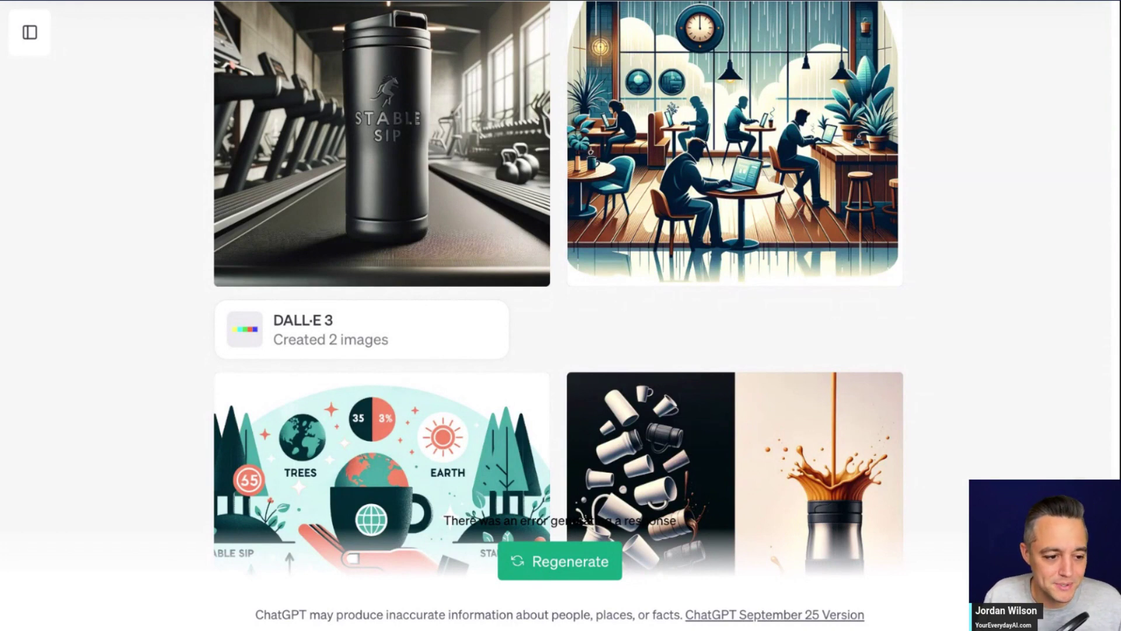
{"action": "key", "text": "ctrl+Tab"}
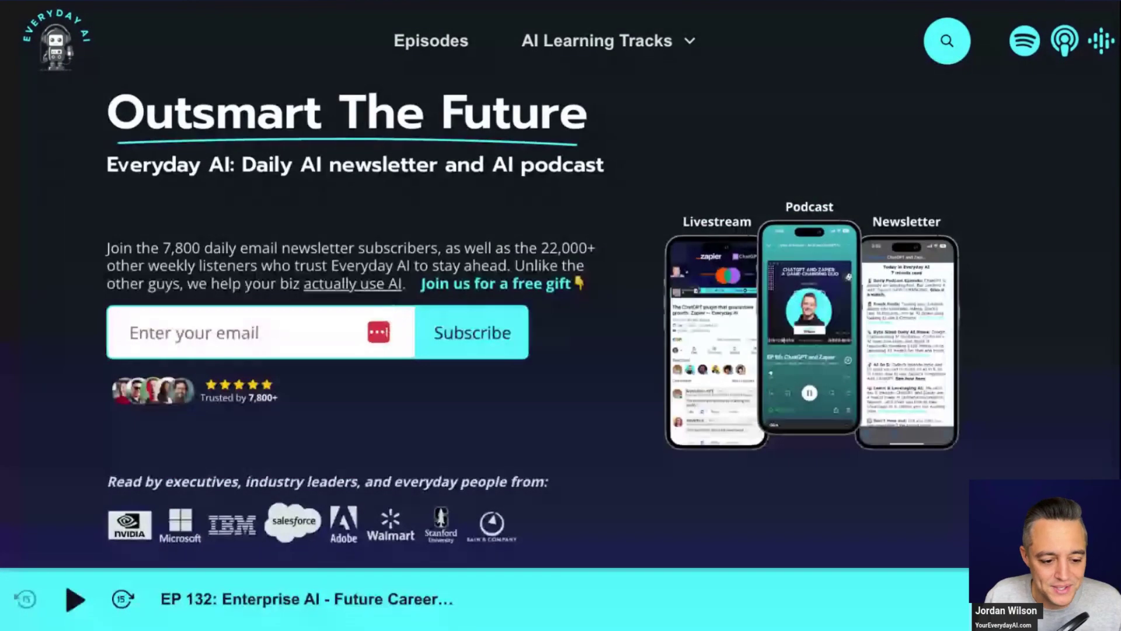